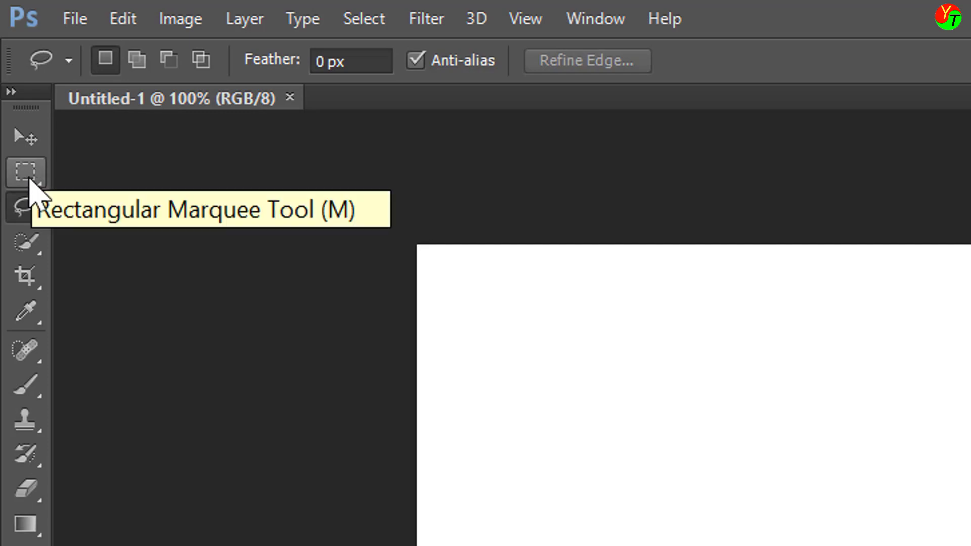
Review the Lasso tool's freehand, polygonal and magnetic variants, then reselect the Rectangular Marquee
{"action": "left_click", "coordinate": [29, 178]}
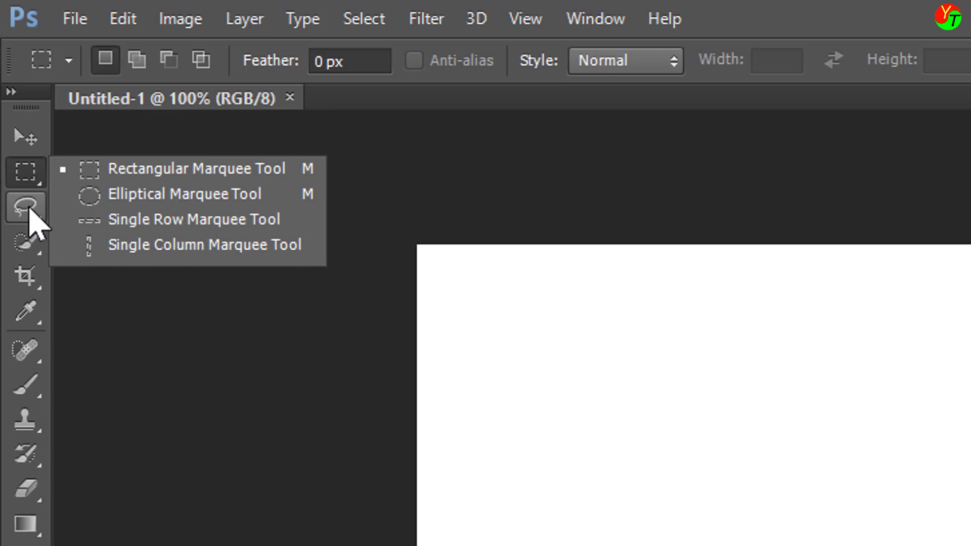
{"action": "left_click", "coordinate": [25, 206]}
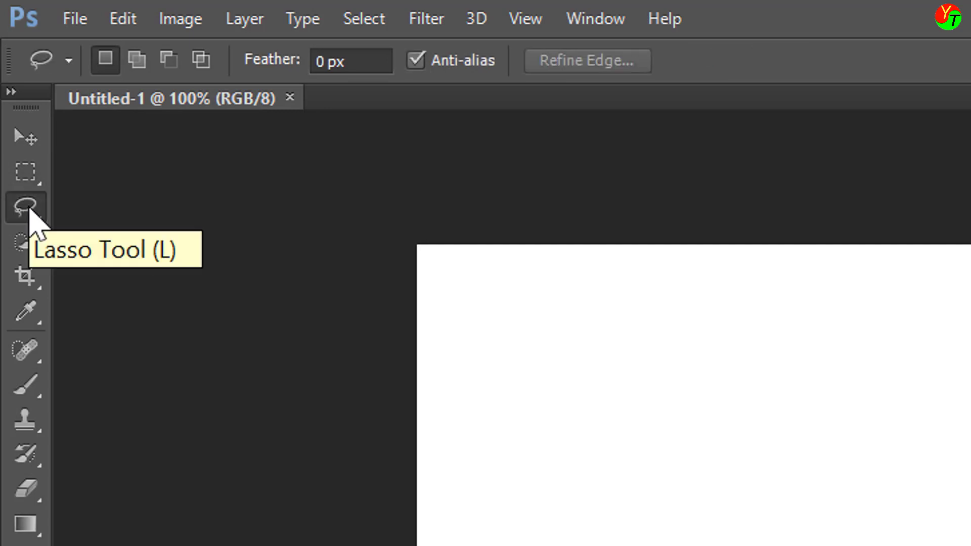
{"action": "right_click", "coordinate": [29, 208]}
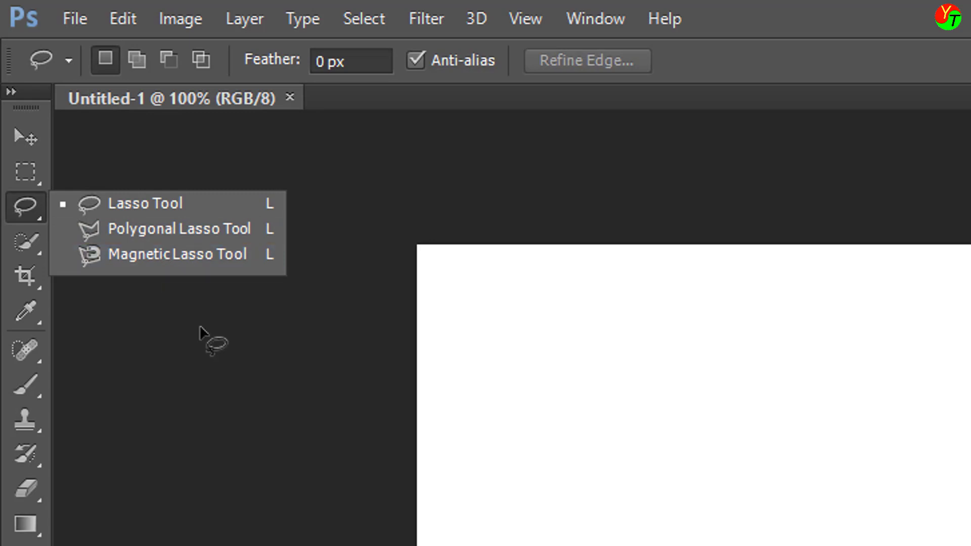
{"action": "left_click", "coordinate": [29, 175]}
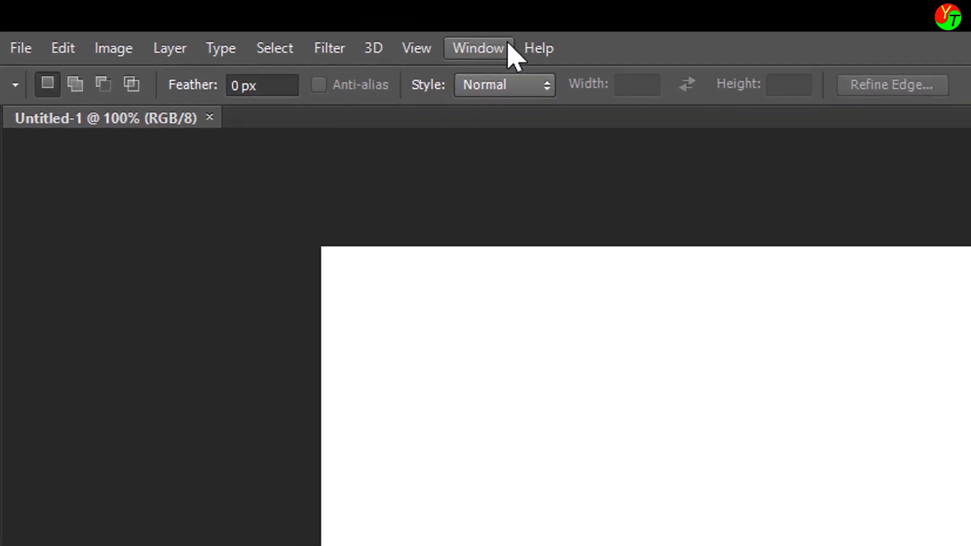
{"action": "left_click", "coordinate": [471, 39]}
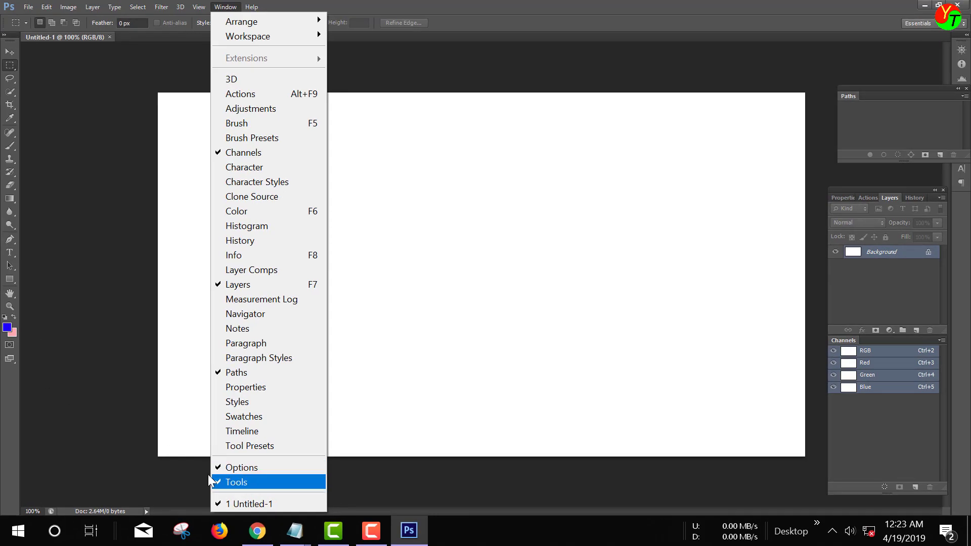
{"action": "left_click", "coordinate": [108, 399]}
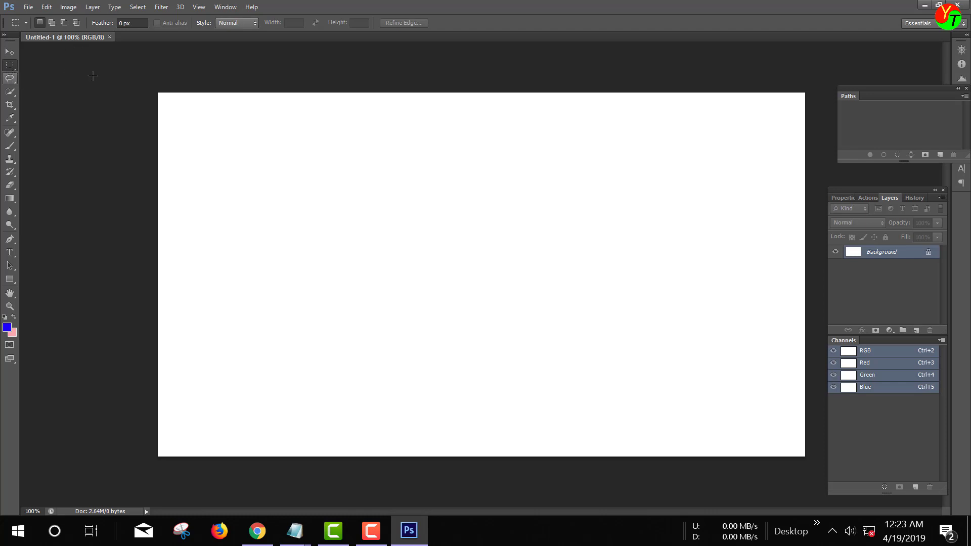
Open photo 20181031_140027 from New Volume (E:) as a second document
{"action": "left_click", "coordinate": [28, 6]}
{"action": "left_click", "coordinate": [44, 33]}
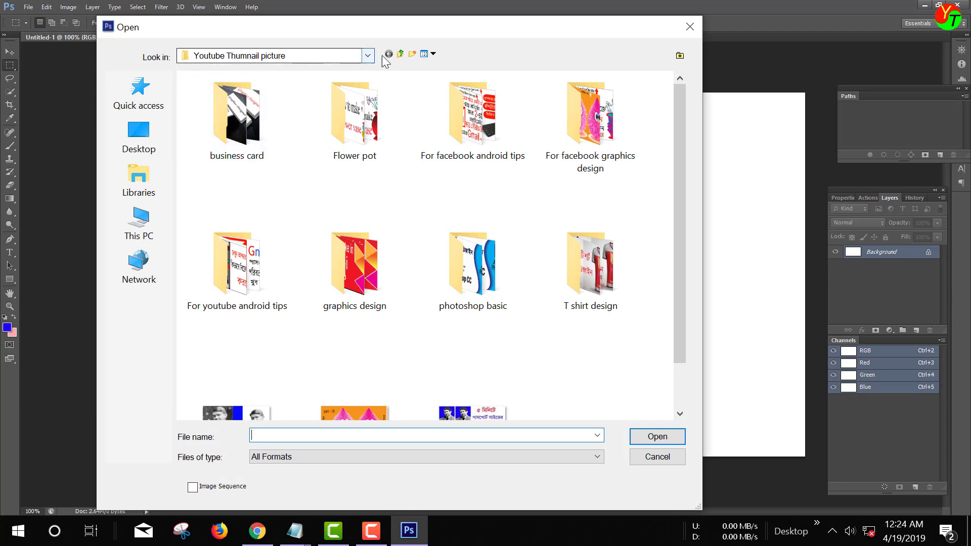
{"action": "left_click", "coordinate": [400, 54]}
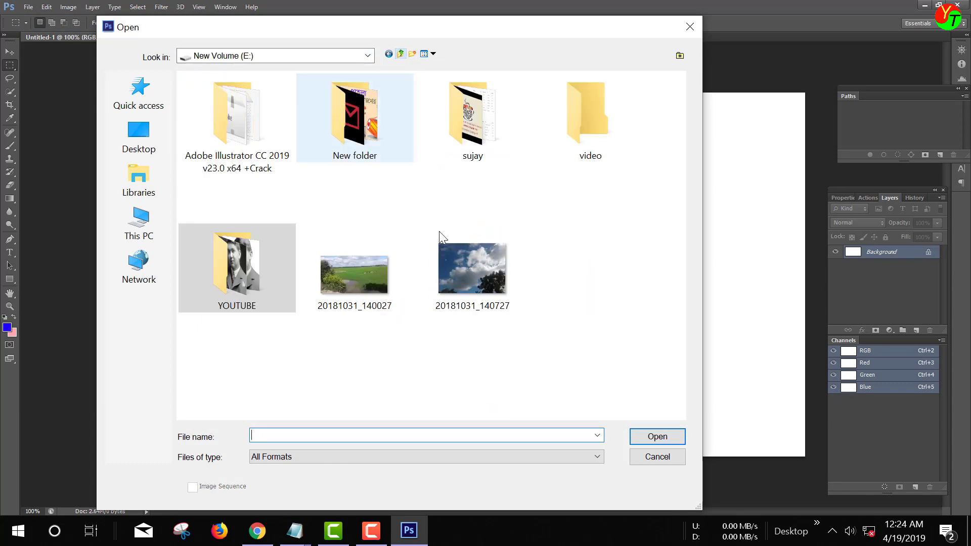
{"action": "left_click", "coordinate": [358, 281]}
{"action": "left_click", "coordinate": [672, 442]}
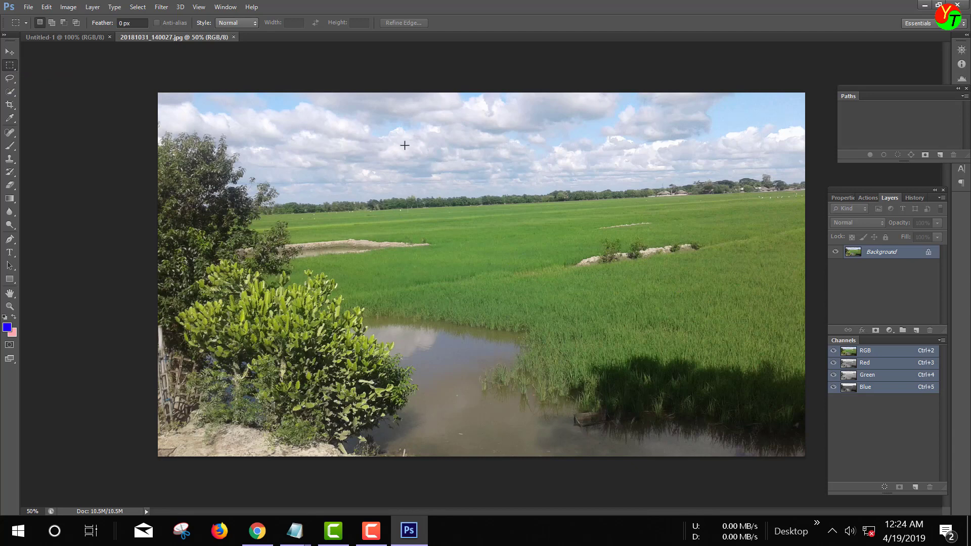
Marquee-select a tall strip from the clouds down to the water and copy it
{"action": "mouse_move", "coordinate": [382, 143]}
{"action": "left_mouse_down"}
{"action": "mouse_move", "coordinate": [450, 320]}
{"action": "mouse_move", "coordinate": [455, 361]}
{"action": "left_mouse_up"}
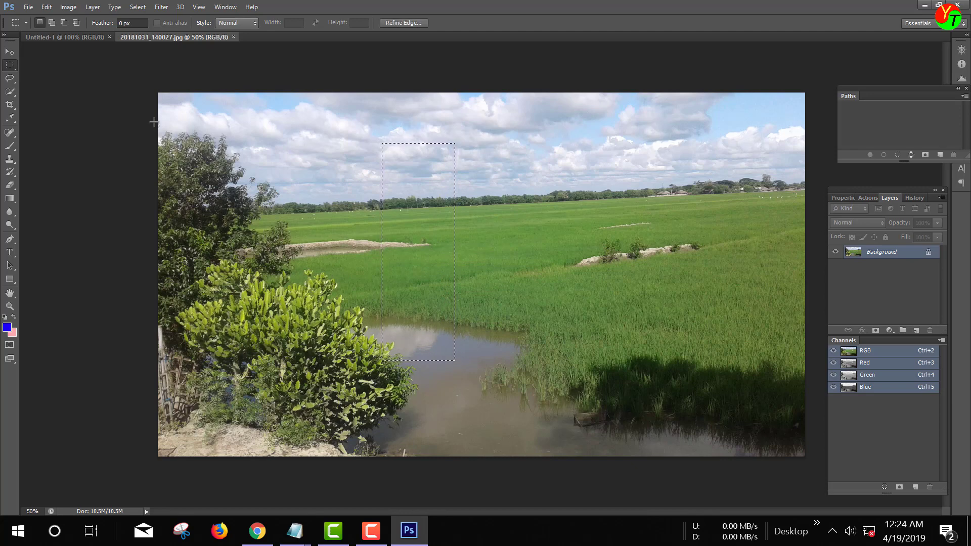
{"action": "left_click", "coordinate": [46, 8]}
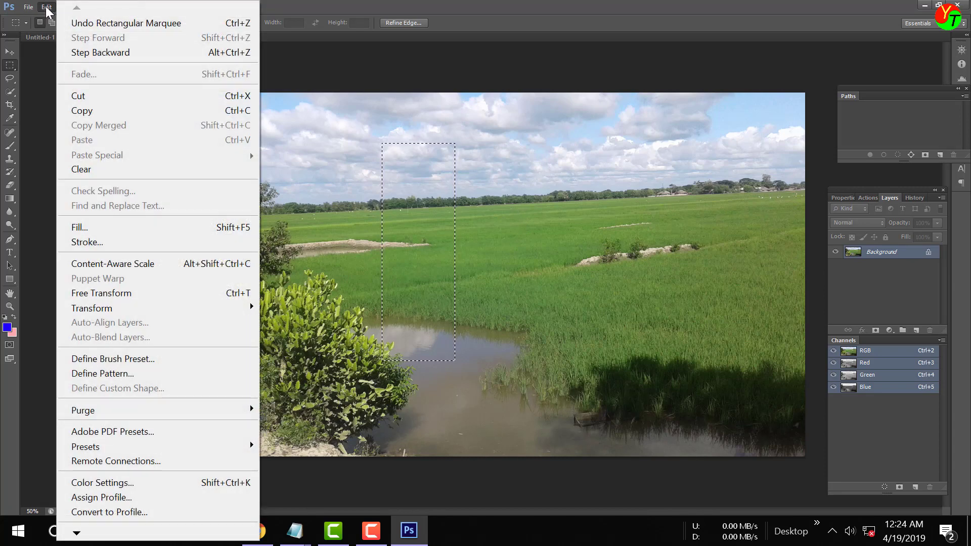
{"action": "left_click", "coordinate": [132, 108]}
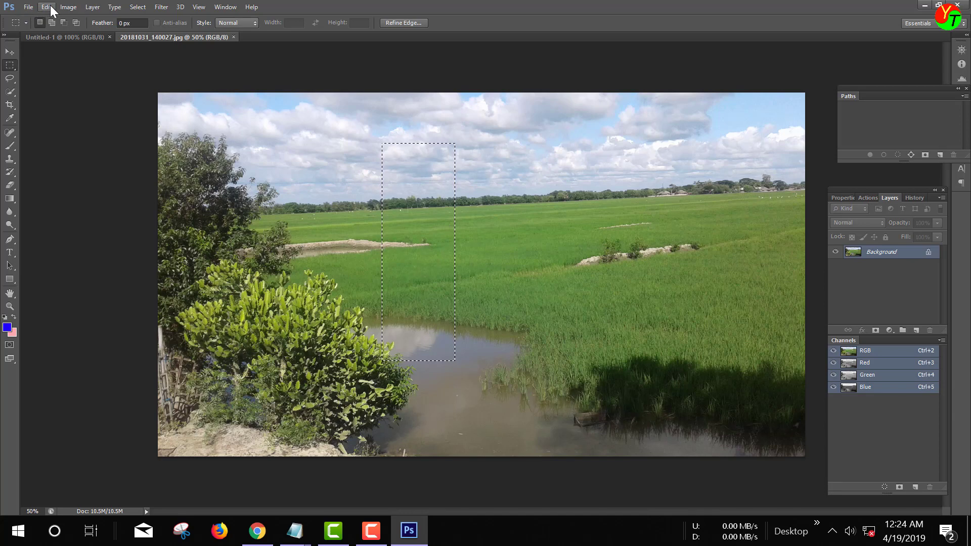
Paste the strip into Untitled-1 as Layer 1, then drag Layer 1 to the trash
{"action": "left_click", "coordinate": [68, 41]}
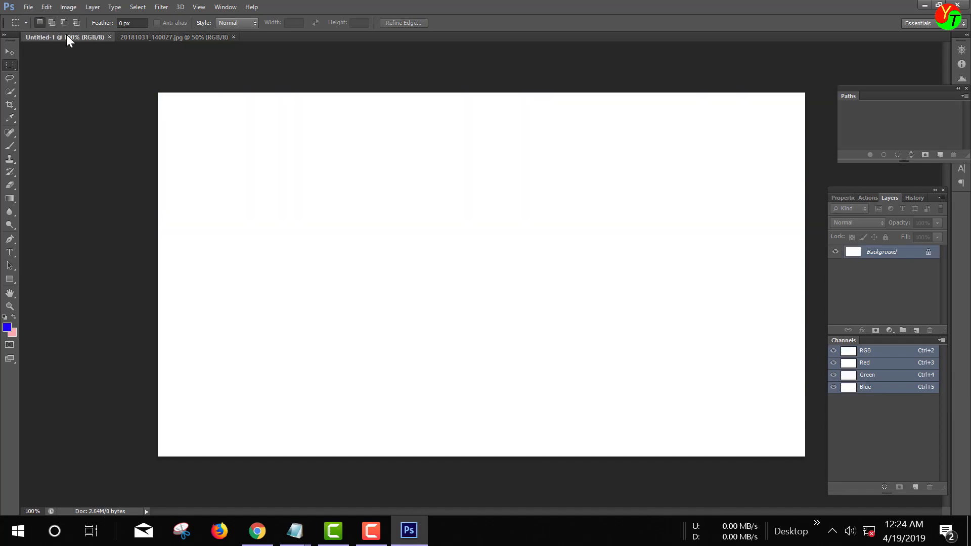
{"action": "left_click", "coordinate": [46, 7]}
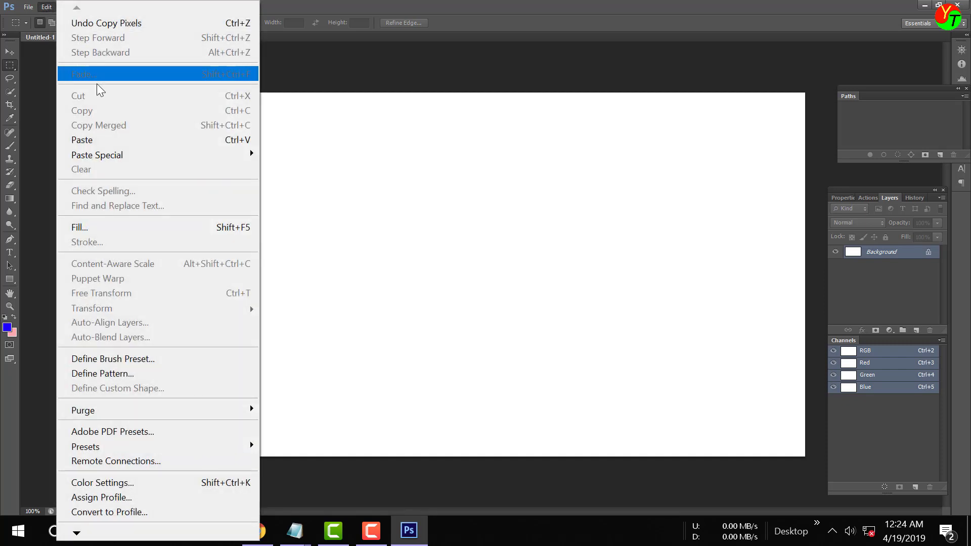
{"action": "left_click", "coordinate": [117, 137]}
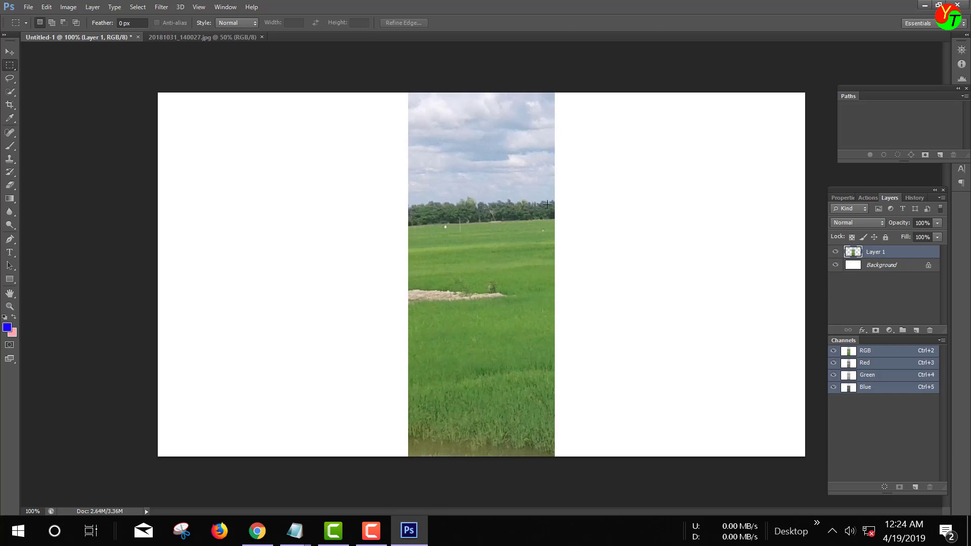
{"action": "mouse_move", "coordinate": [884, 252]}
{"action": "left_mouse_down"}
{"action": "mouse_move", "coordinate": [893, 270]}
{"action": "mouse_move", "coordinate": [886, 252]}
{"action": "left_mouse_up"}
{"action": "left_click_drag", "start_coordinate": [900, 252], "coordinate": [929, 330]}
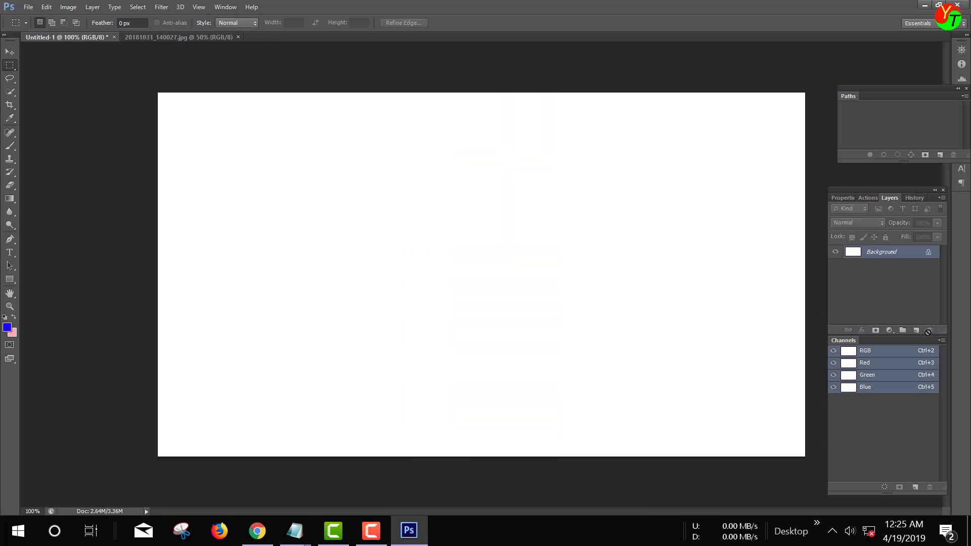
Return to the rice-field photo and clear its selection, including a test rectangle drawn over the clouds
{"action": "left_click", "coordinate": [184, 36]}
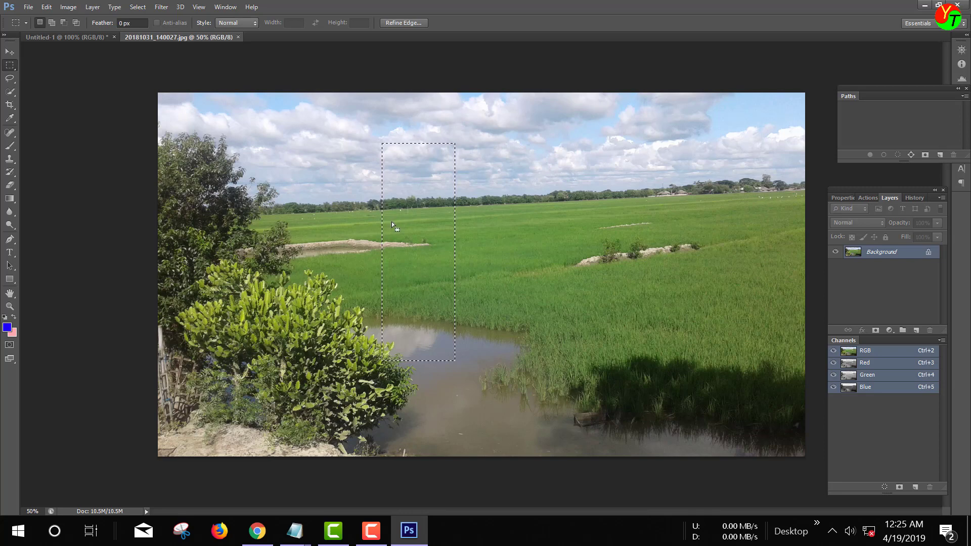
{"action": "key", "text": "ctrl+d"}
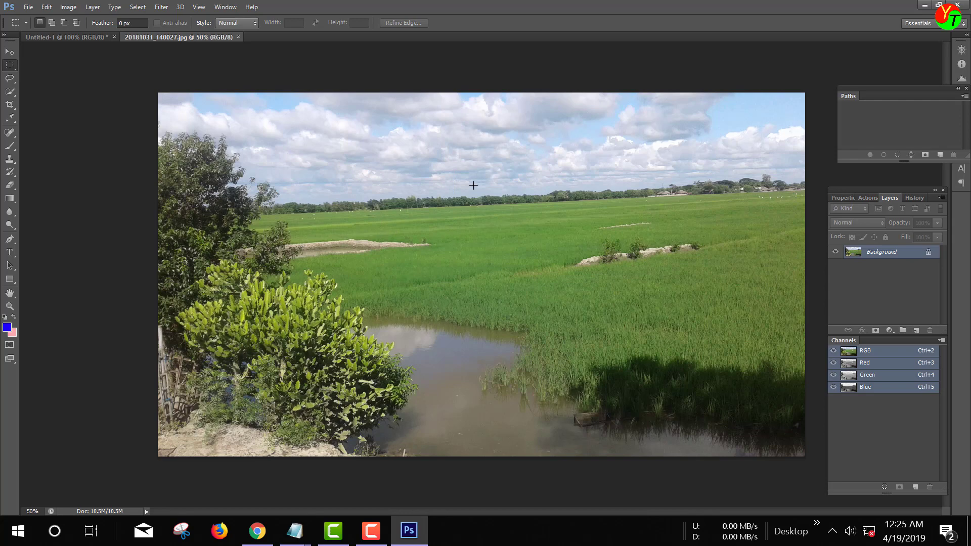
{"action": "left_click_drag", "start_coordinate": [336, 147], "coordinate": [444, 274]}
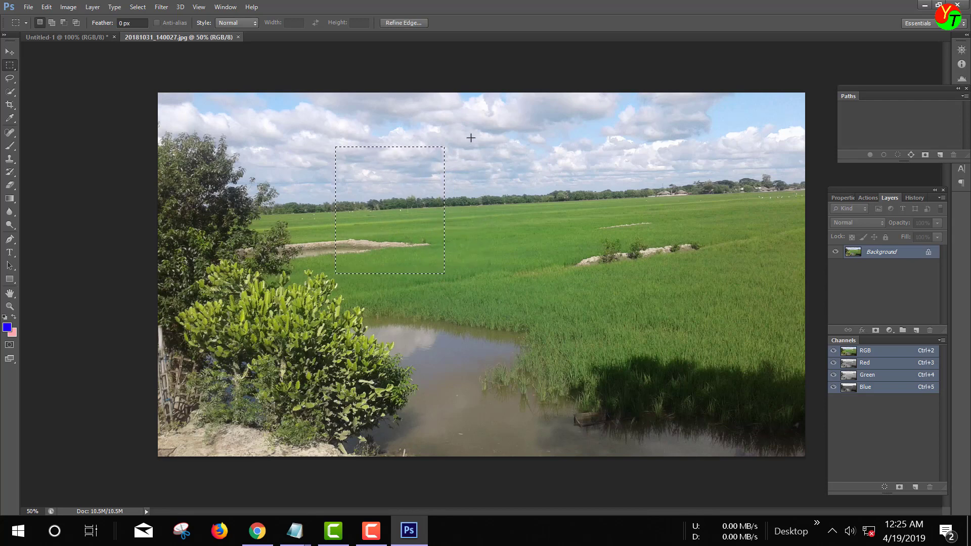
{"action": "left_click", "coordinate": [473, 156]}
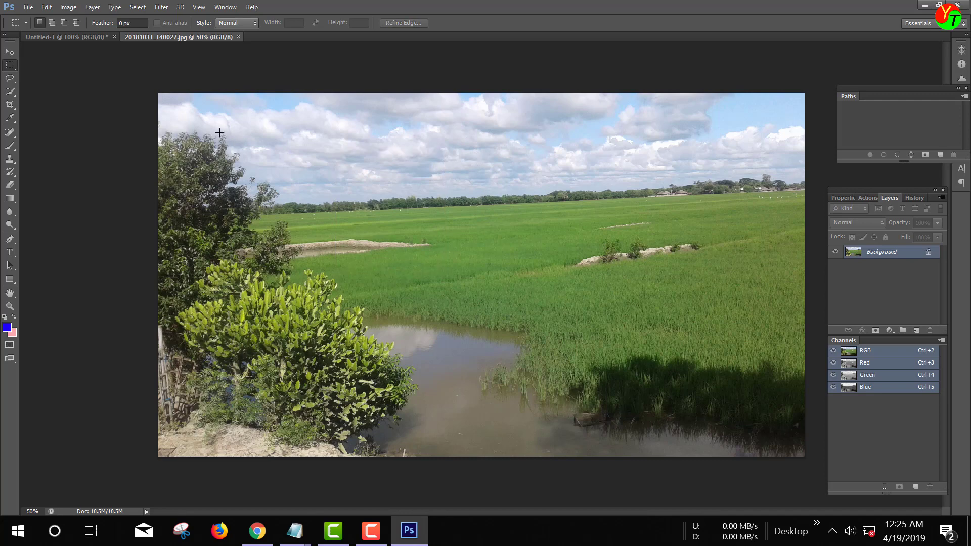
Draw an enlarged elliptical marquee over the rice field, copy it, and go to Untitled-1
{"action": "right_click", "coordinate": [10, 66]}
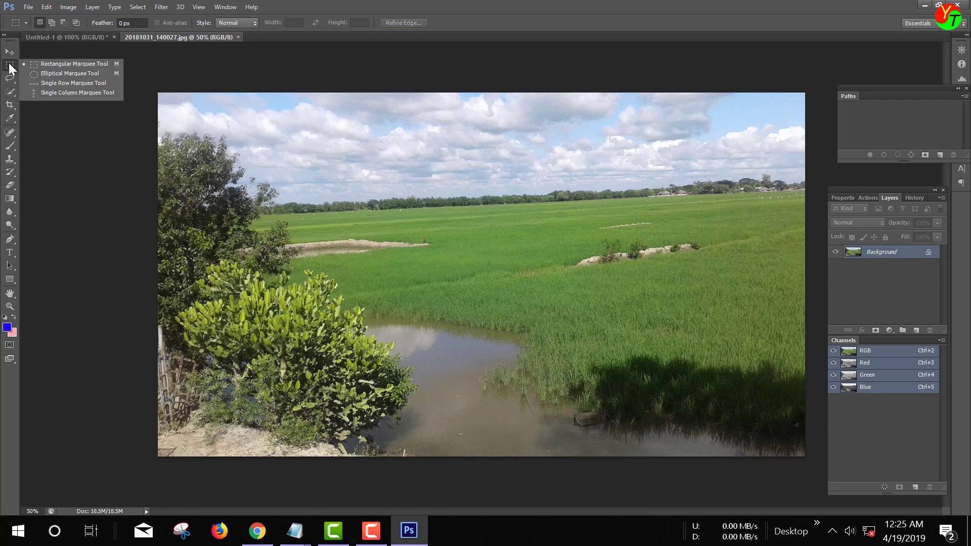
{"action": "left_click", "coordinate": [64, 73]}
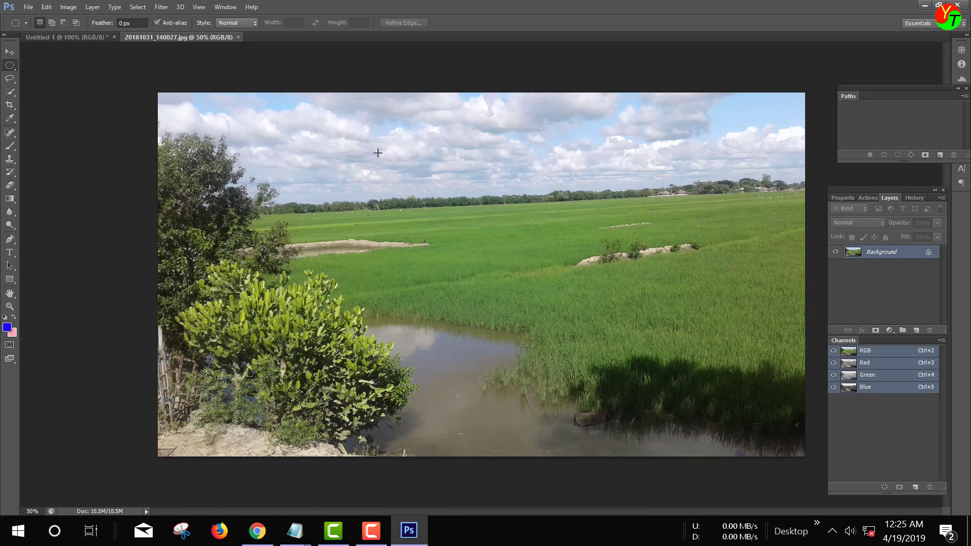
{"action": "mouse_move", "coordinate": [343, 144]}
{"action": "left_mouse_down"}
{"action": "mouse_move", "coordinate": [609, 170]}
{"action": "mouse_move", "coordinate": [485, 195]}
{"action": "mouse_move", "coordinate": [633, 181]}
{"action": "mouse_move", "coordinate": [623, 209]}
{"action": "mouse_move", "coordinate": [600, 168]}
{"action": "mouse_move", "coordinate": [599, 190]}
{"action": "mouse_move", "coordinate": [540, 253]}
{"action": "mouse_move", "coordinate": [427, 218]}
{"action": "mouse_move", "coordinate": [422, 203]}
{"action": "mouse_move", "coordinate": [585, 229]}
{"action": "mouse_move", "coordinate": [570, 254]}
{"action": "mouse_move", "coordinate": [561, 230]}
{"action": "mouse_move", "coordinate": [559, 241]}
{"action": "mouse_move", "coordinate": [695, 350]}
{"action": "mouse_move", "coordinate": [488, 218]}
{"action": "mouse_move", "coordinate": [386, 177]}
{"action": "mouse_move", "coordinate": [653, 304]}
{"action": "mouse_move", "coordinate": [693, 345]}
{"action": "mouse_move", "coordinate": [431, 220]}
{"action": "left_mouse_up"}
{"action": "mouse_move", "coordinate": [405, 156]}
{"action": "left_mouse_down"}
{"action": "mouse_move", "coordinate": [761, 301]}
{"action": "mouse_move", "coordinate": [700, 288]}
{"action": "mouse_move", "coordinate": [420, 161]}
{"action": "mouse_move", "coordinate": [616, 235]}
{"action": "mouse_move", "coordinate": [847, 397]}
{"action": "mouse_move", "coordinate": [747, 339]}
{"action": "left_mouse_up"}
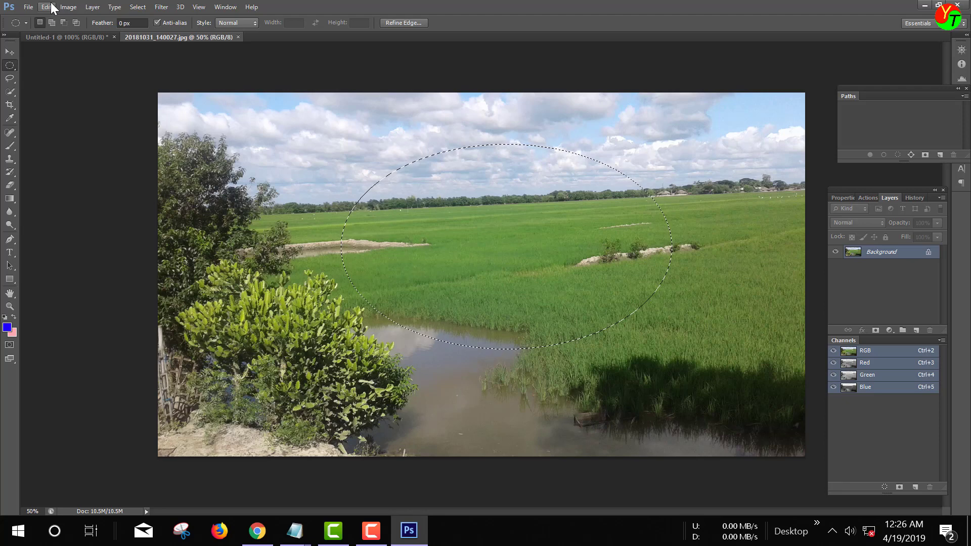
{"action": "left_click", "coordinate": [47, 6]}
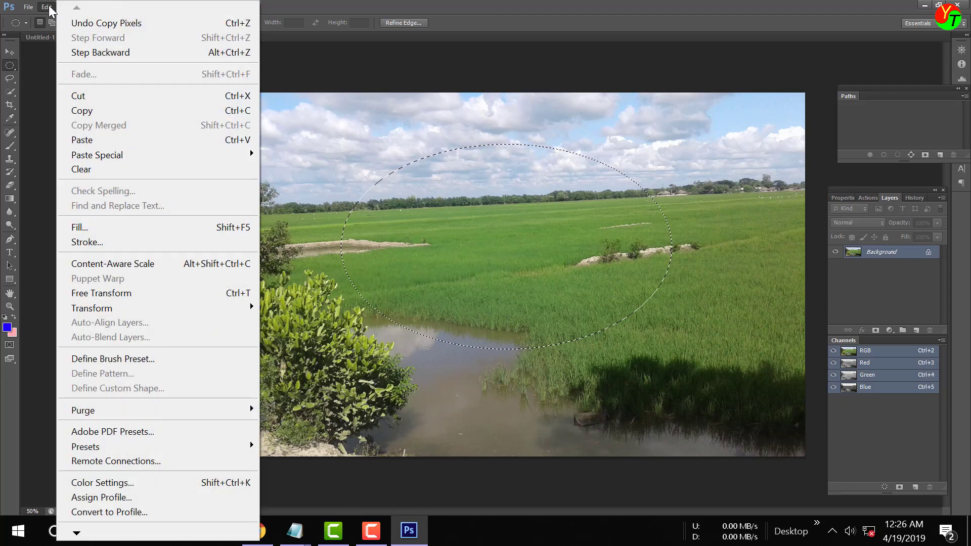
{"action": "left_click", "coordinate": [49, 5]}
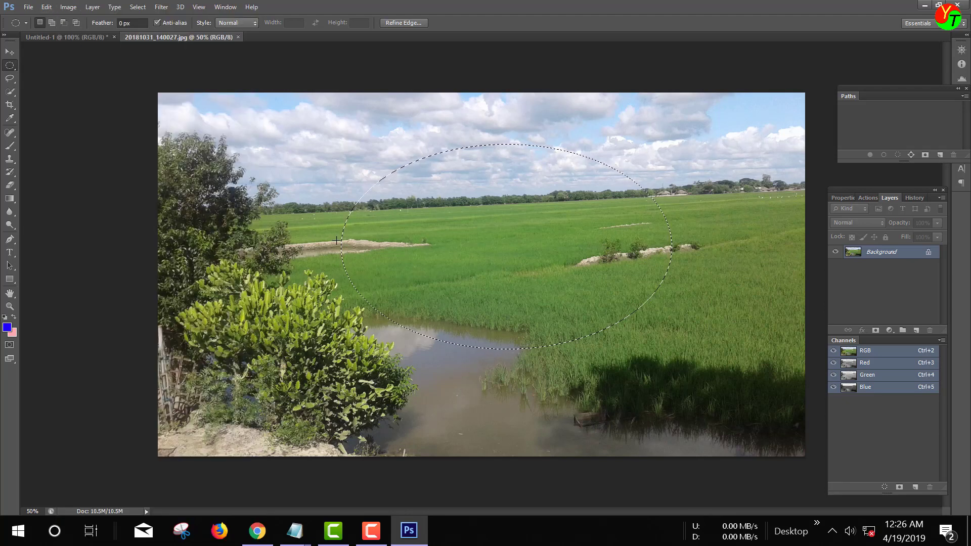
{"action": "left_click", "coordinate": [91, 36]}
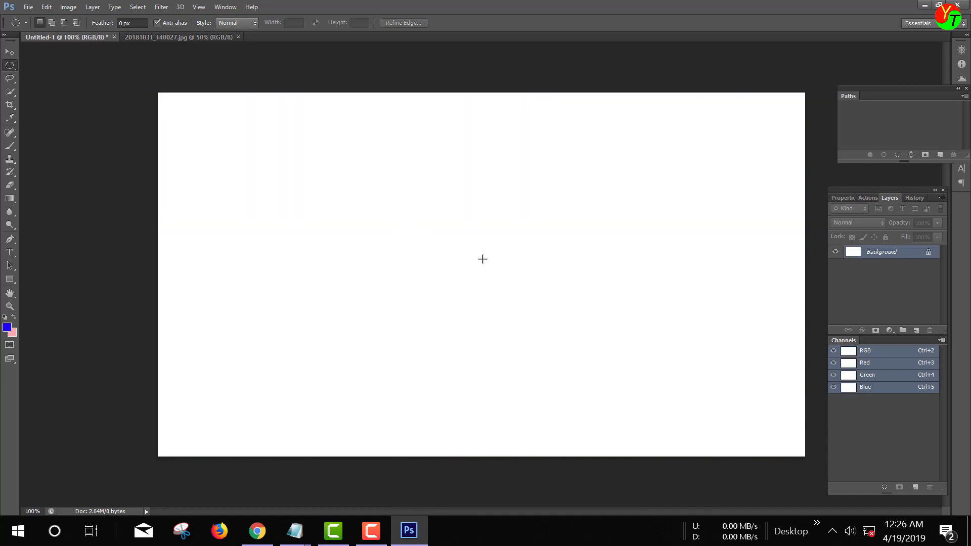
Paste the oval field cutout as Layer 1, then delete that layer
{"action": "key", "text": "ctrl+v"}
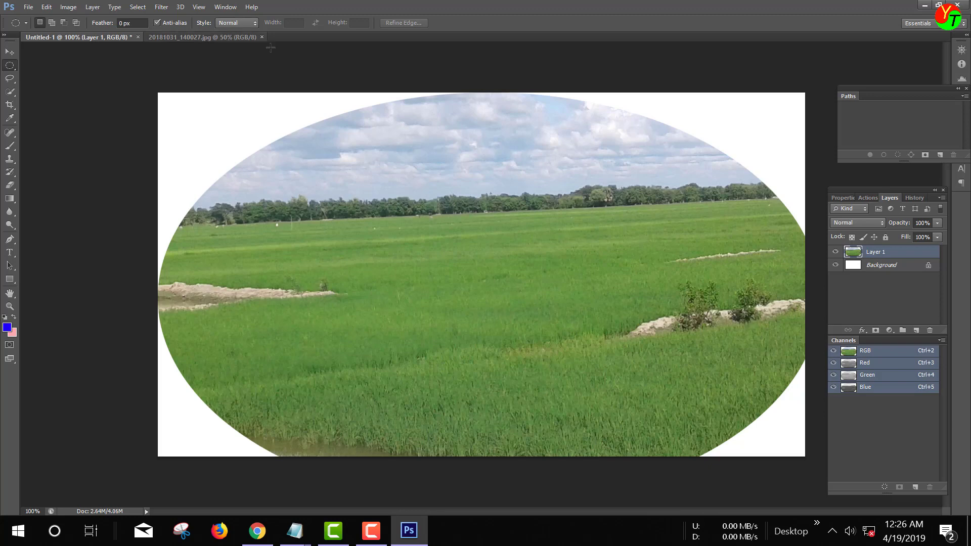
{"action": "left_click_drag", "start_coordinate": [915, 253], "coordinate": [935, 332]}
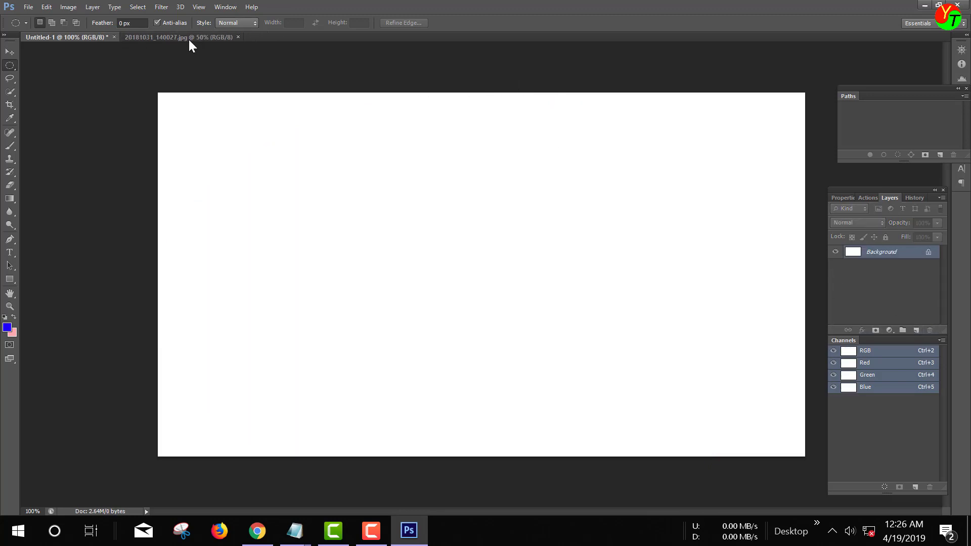
Back on the photo, try a Single Row Marquee selection across the sky
{"action": "left_click", "coordinate": [189, 38]}
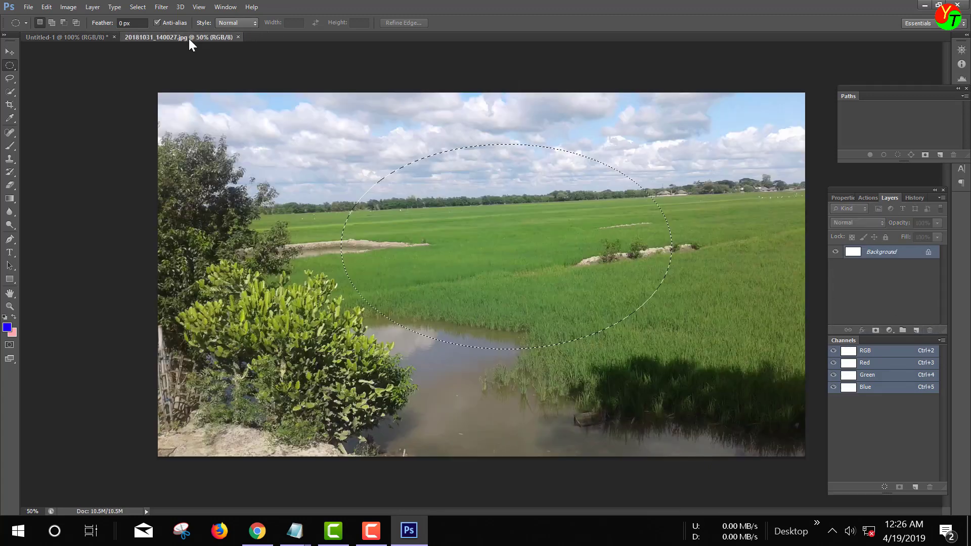
{"action": "right_click", "coordinate": [11, 63]}
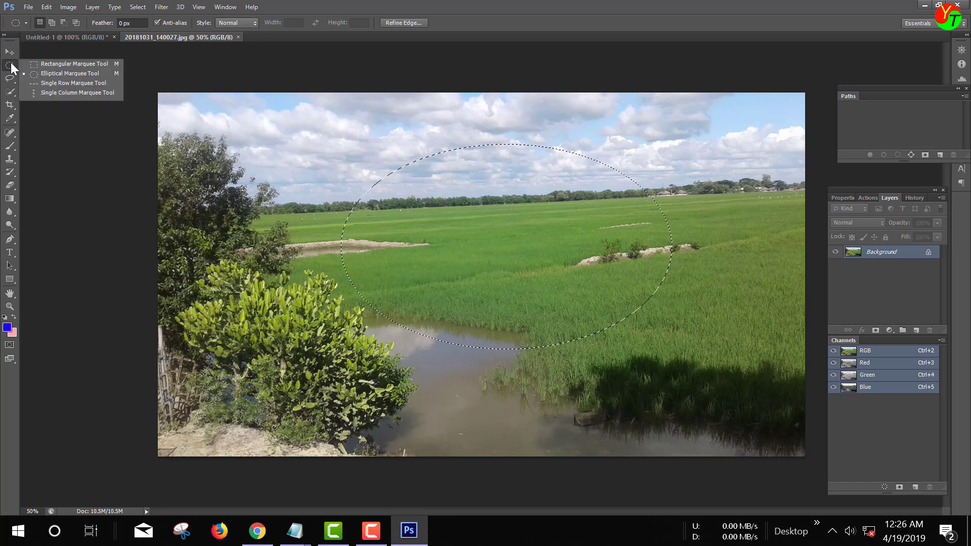
{"action": "left_click", "coordinate": [63, 81]}
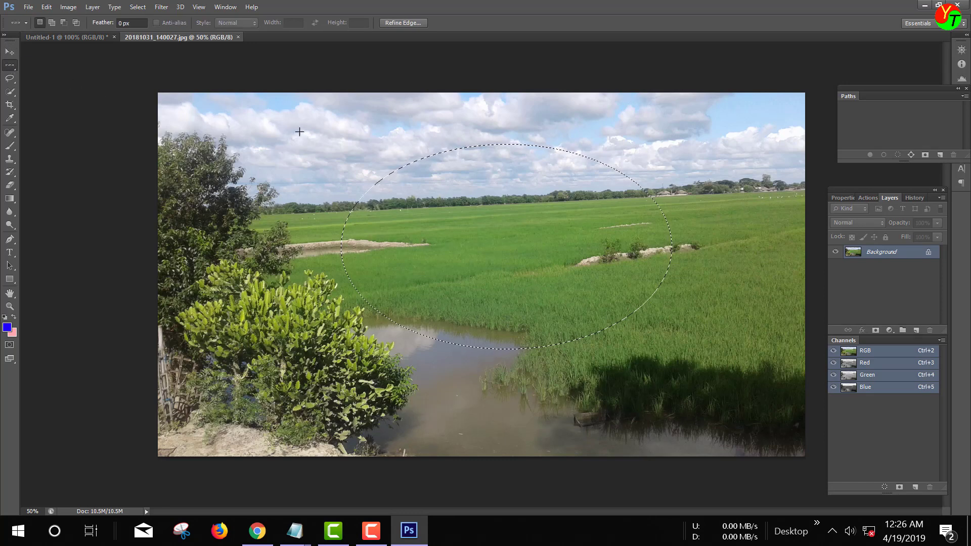
{"action": "right_click", "coordinate": [12, 66]}
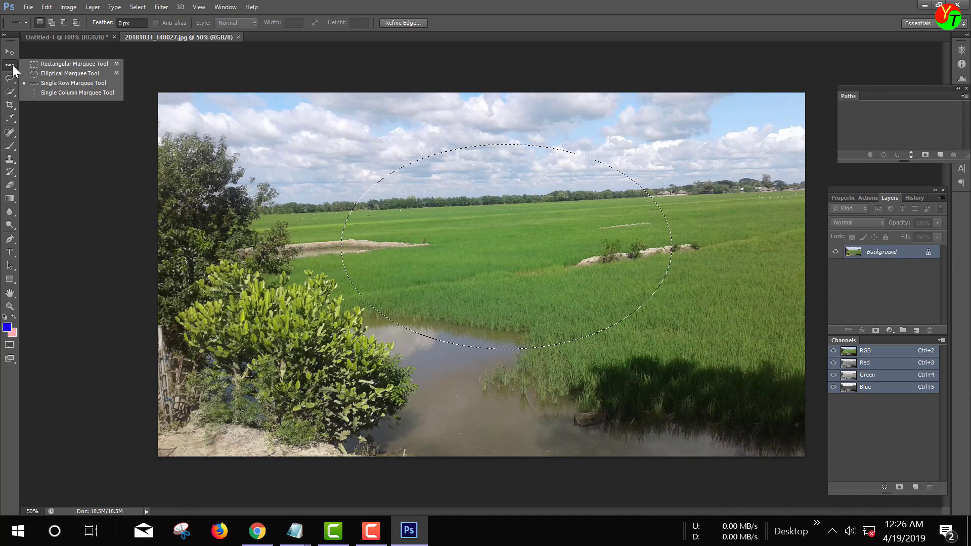
{"action": "left_click", "coordinate": [69, 85]}
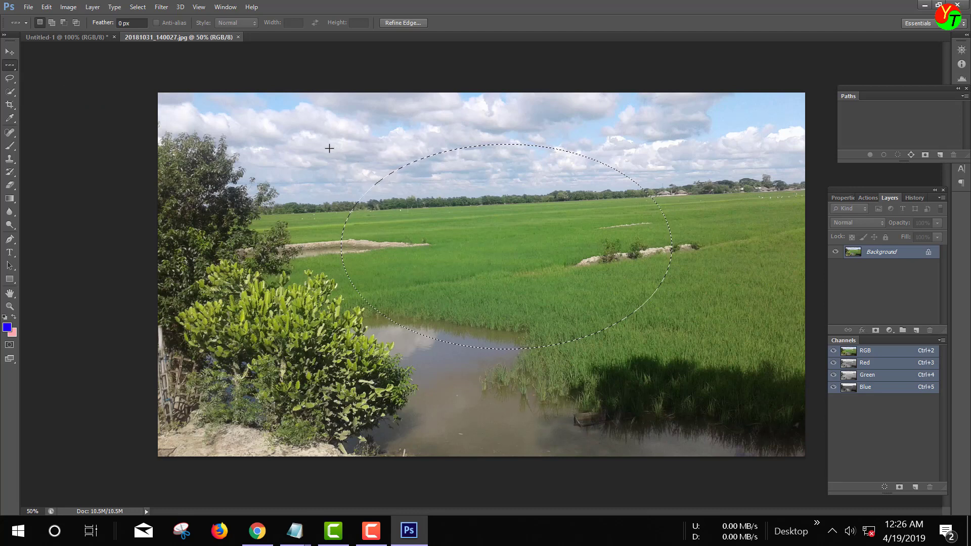
{"action": "left_click_drag", "start_coordinate": [330, 148], "coordinate": [513, 152]}
{"action": "left_click", "coordinate": [513, 151]}
Try the Single Column Marquee, then drag a thin rectangular strip just above the tree line
{"action": "right_click", "coordinate": [15, 65]}
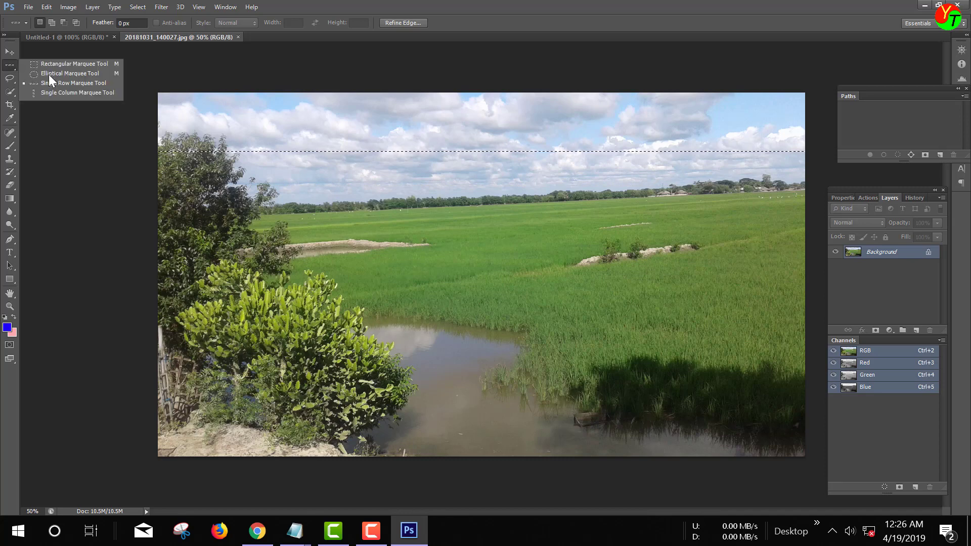
{"action": "left_click", "coordinate": [63, 92]}
{"action": "mouse_move", "coordinate": [448, 160]}
{"action": "left_mouse_down"}
{"action": "mouse_move", "coordinate": [521, 132]}
{"action": "mouse_move", "coordinate": [531, 197]}
{"action": "mouse_move", "coordinate": [544, 174]}
{"action": "left_mouse_up"}
{"action": "right_click", "coordinate": [12, 66]}
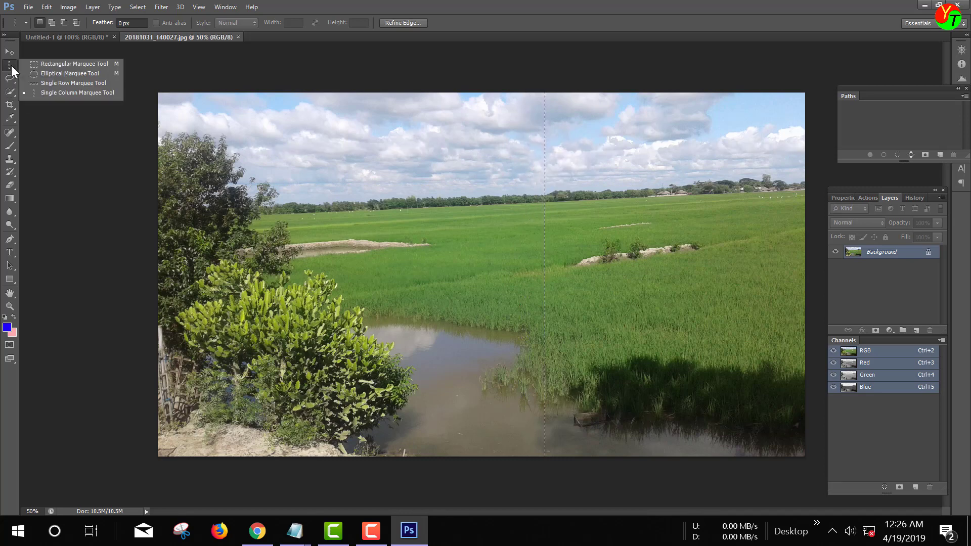
{"action": "left_click", "coordinate": [47, 62]}
{"action": "mouse_move", "coordinate": [254, 177]}
{"action": "left_mouse_down"}
{"action": "mouse_move", "coordinate": [675, 217]}
{"action": "mouse_move", "coordinate": [708, 299]}
{"action": "mouse_move", "coordinate": [750, 209]}
{"action": "mouse_move", "coordinate": [744, 180]}
{"action": "left_mouse_up"}
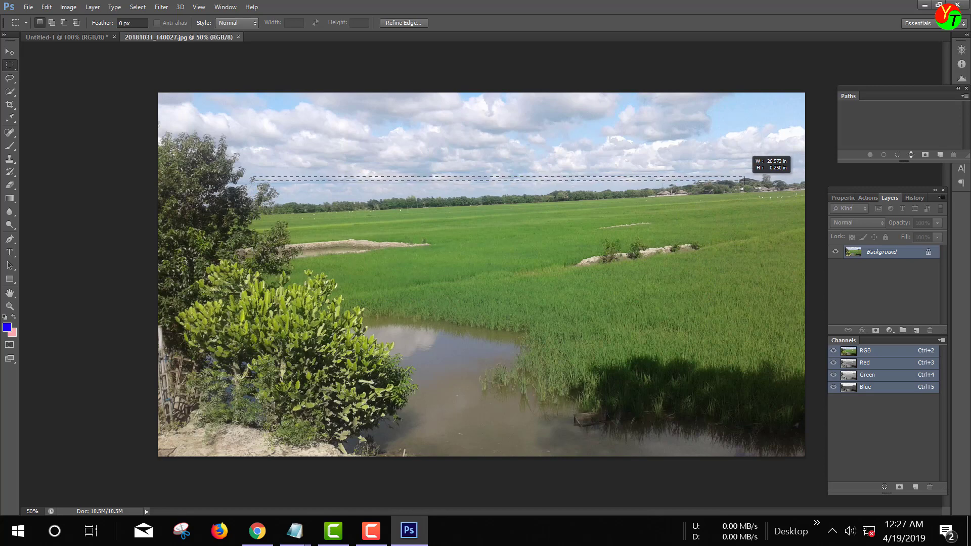
{"action": "left_click_drag", "start_coordinate": [744, 181], "coordinate": [744, 180]}
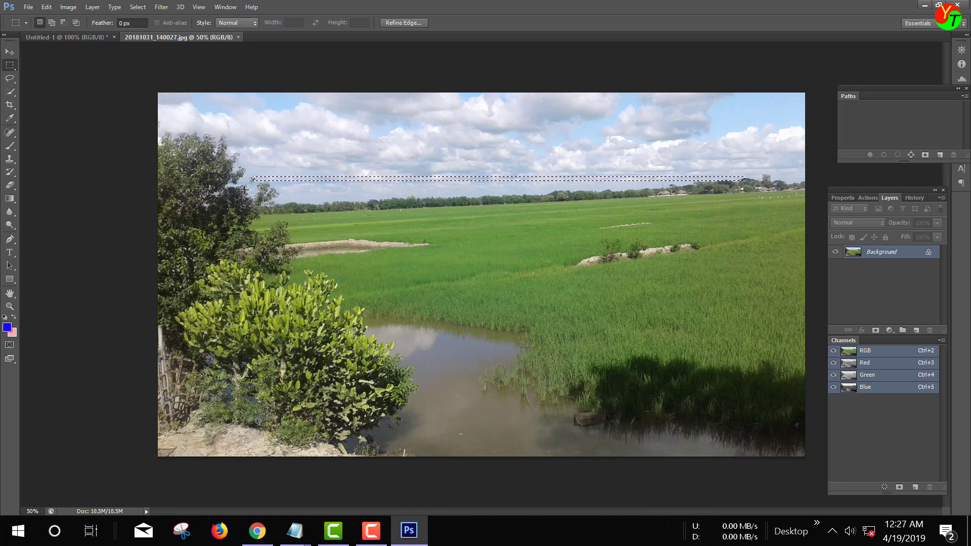
With the plain Lasso tool, trace a freehand outline around part of the field and sky
{"action": "left_click", "coordinate": [7, 79]}
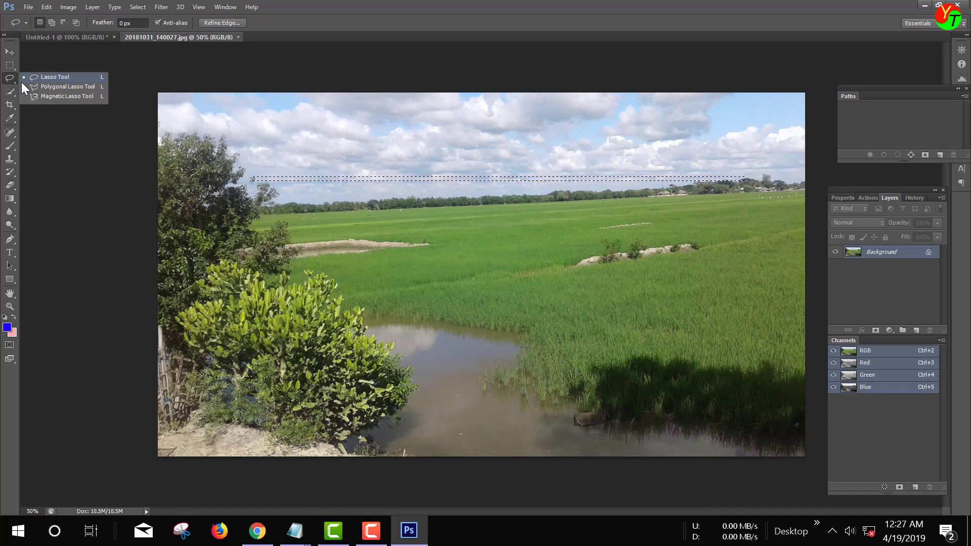
{"action": "left_click", "coordinate": [51, 76]}
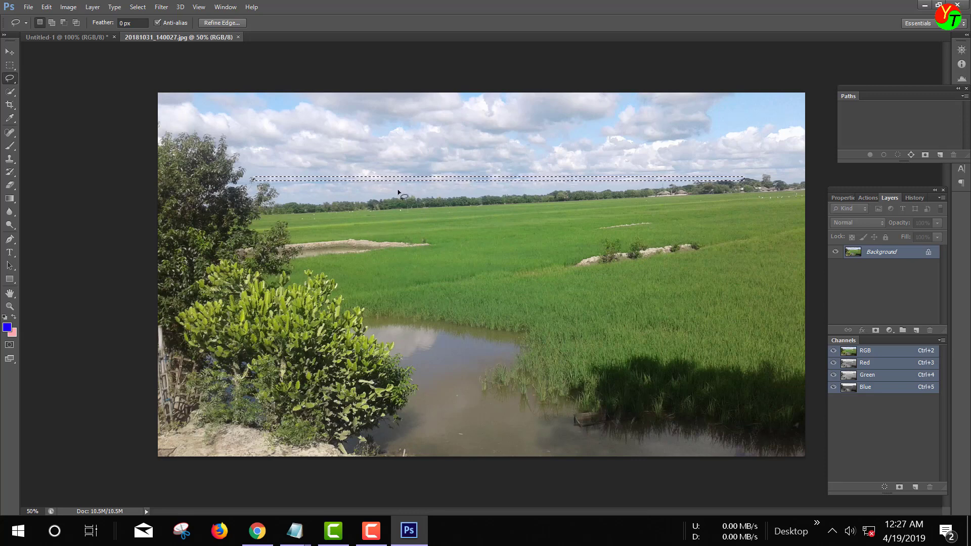
{"action": "left_click", "coordinate": [377, 244]}
{"action": "mouse_move", "coordinate": [377, 240]}
{"action": "left_mouse_down"}
{"action": "mouse_move", "coordinate": [544, 146]}
{"action": "mouse_move", "coordinate": [594, 192]}
{"action": "left_mouse_up"}
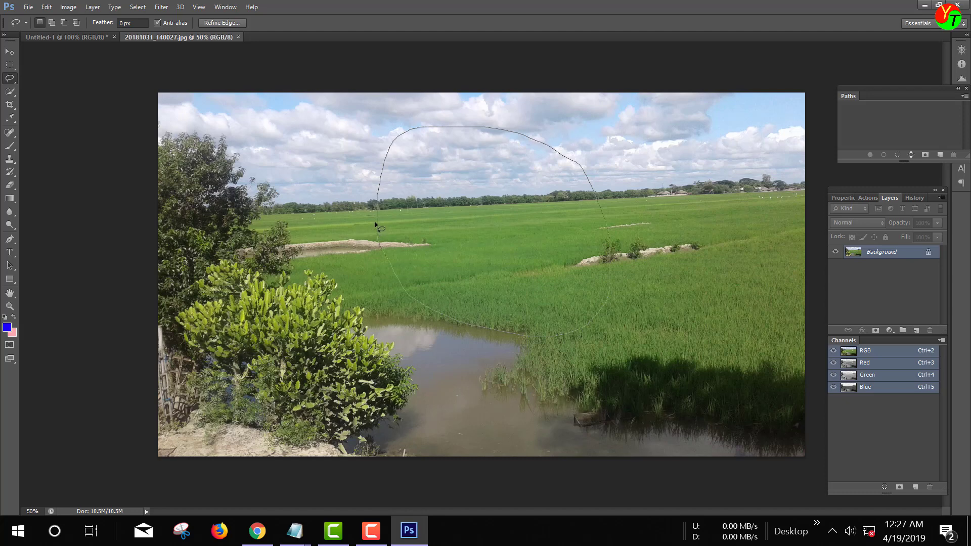
{"action": "left_click_drag", "start_coordinate": [375, 222], "coordinate": [375, 224]}
Paste the freehand cutout into Untitled-1, delete that Layer 1, and return to the photo
{"action": "left_click", "coordinate": [62, 37]}
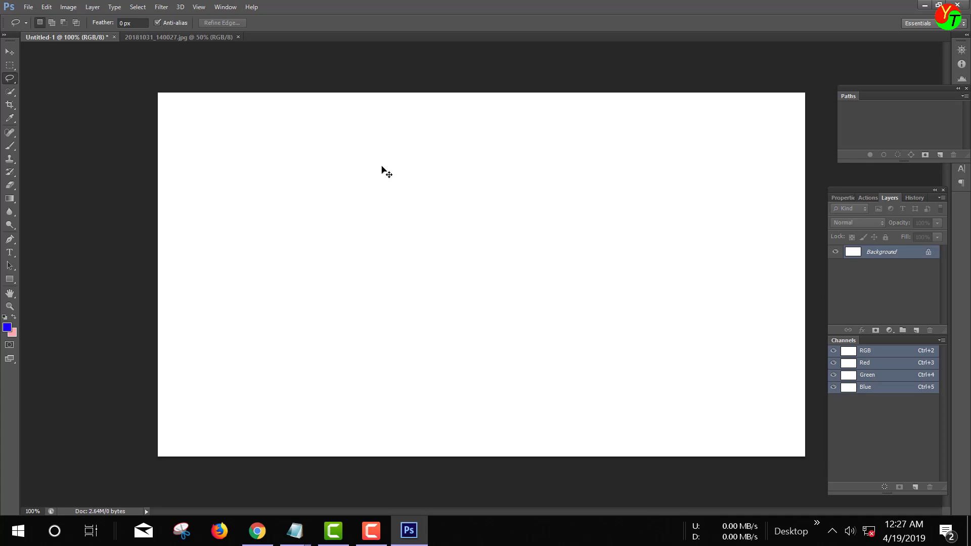
{"action": "key", "text": "ctrl+v"}
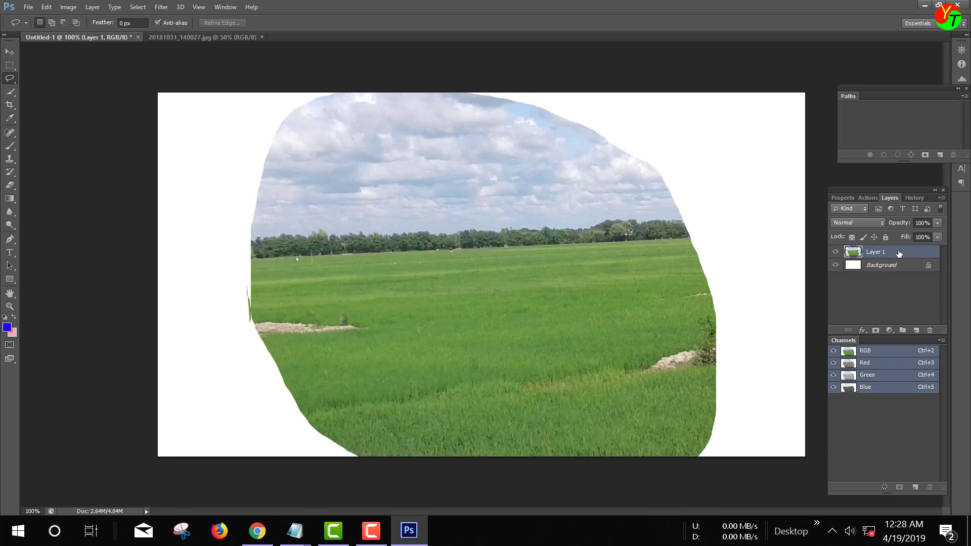
{"action": "left_click_drag", "start_coordinate": [899, 253], "coordinate": [930, 331]}
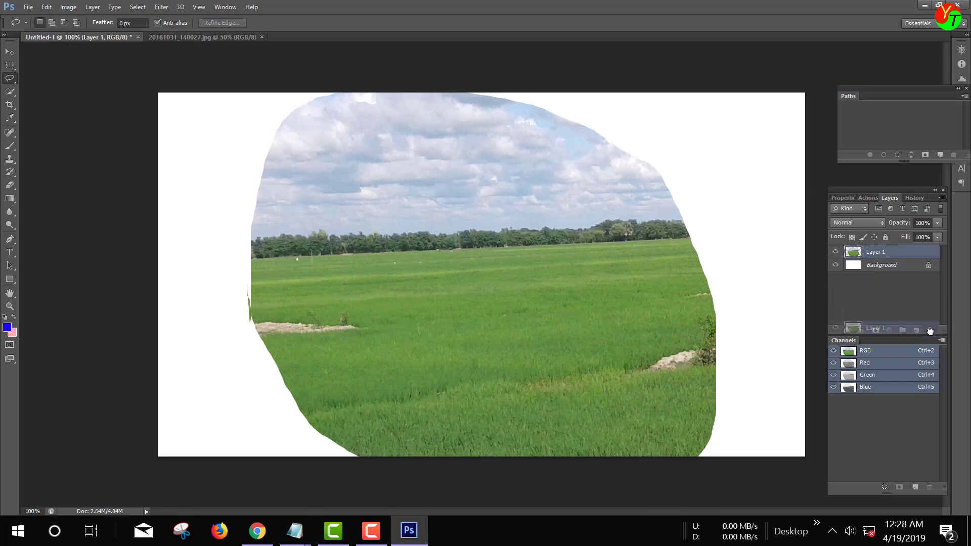
{"action": "left_click", "coordinate": [187, 36]}
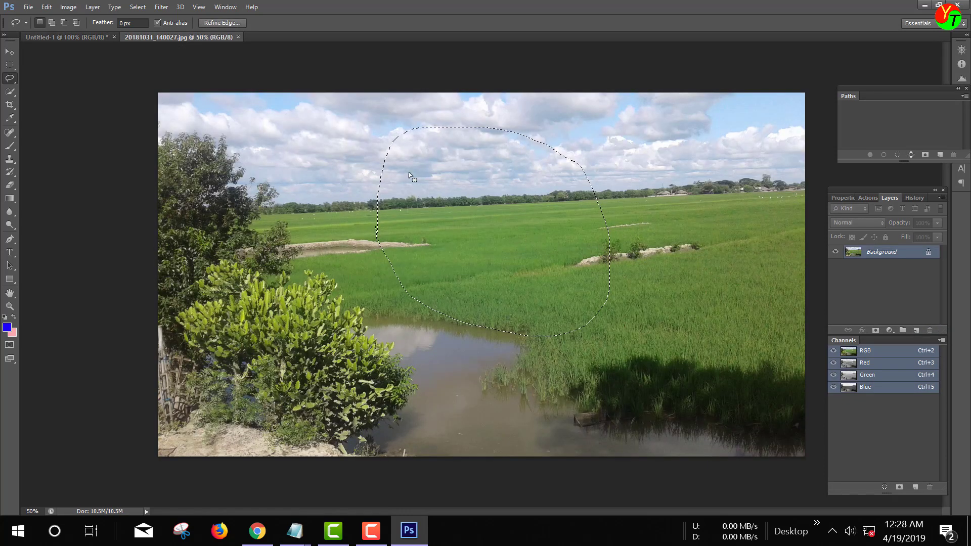
Deselect, then draw a five-corner Polygonal Lasso selection from the tree line through clouds and field
{"action": "left_click", "coordinate": [455, 162]}
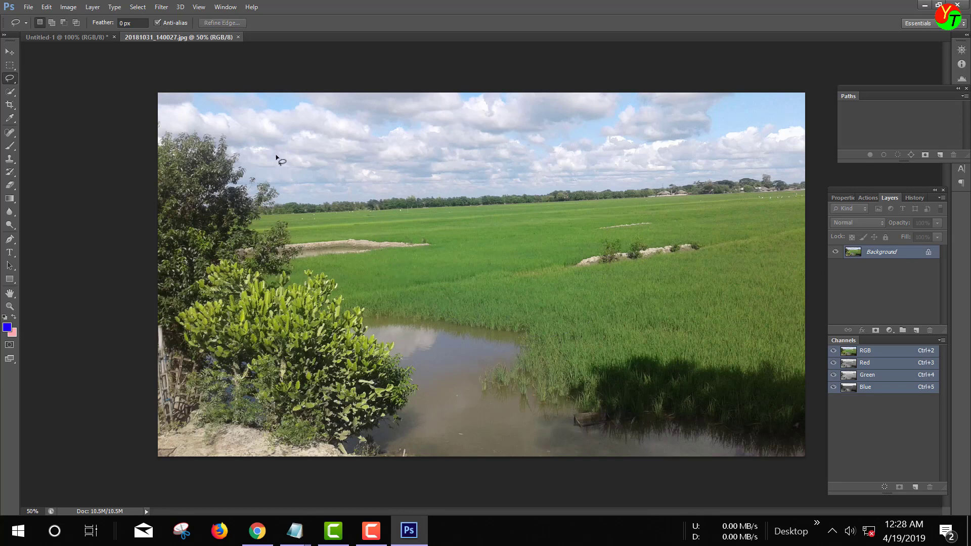
{"action": "left_click", "coordinate": [11, 77]}
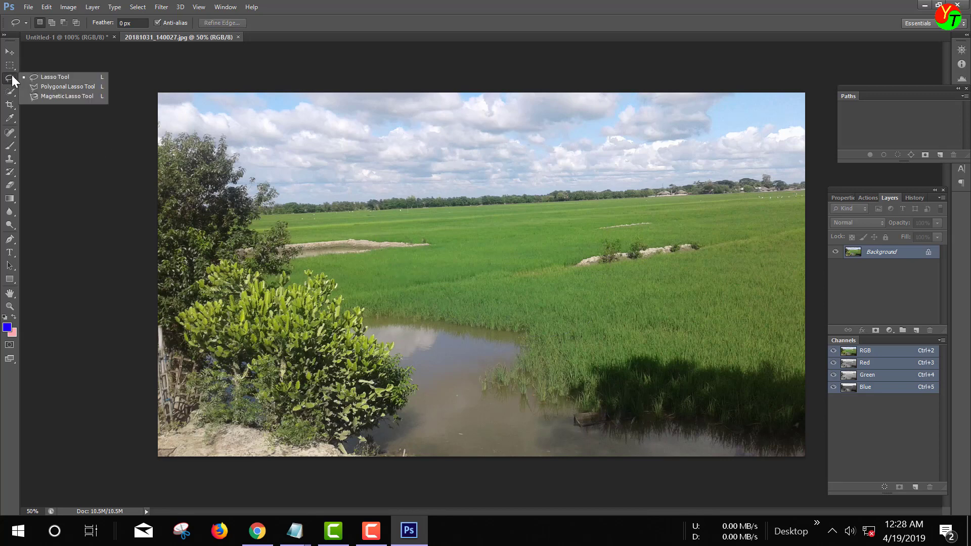
{"action": "left_click", "coordinate": [67, 86]}
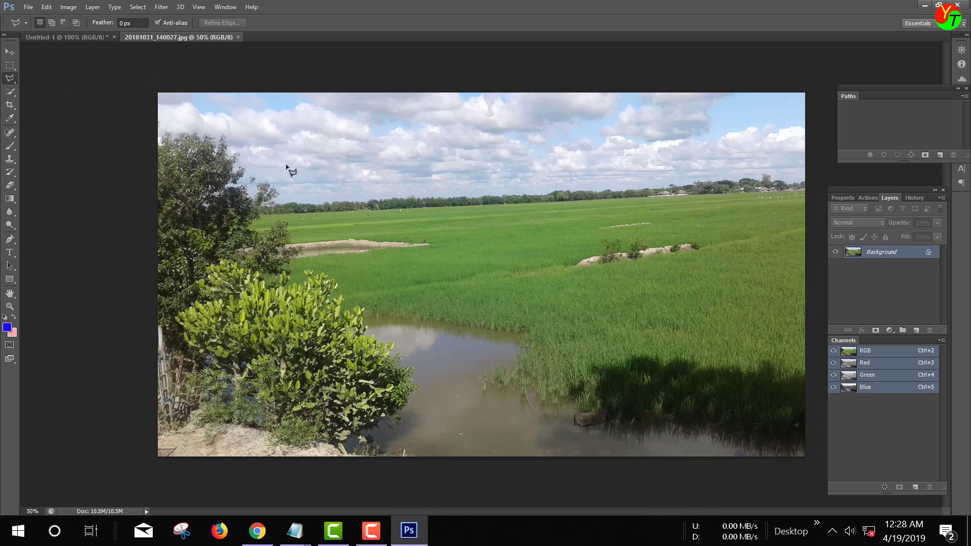
{"action": "left_click", "coordinate": [366, 199]}
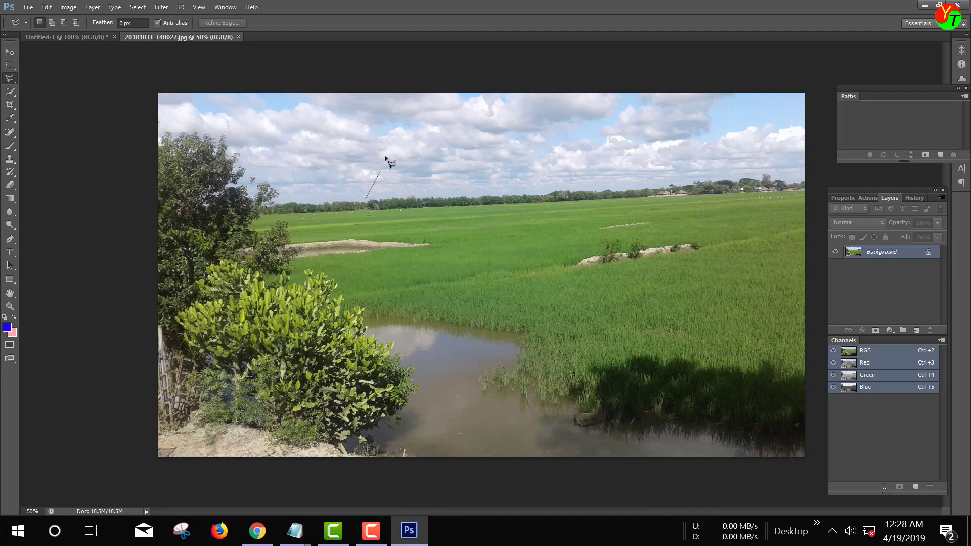
{"action": "left_click", "coordinate": [431, 132]}
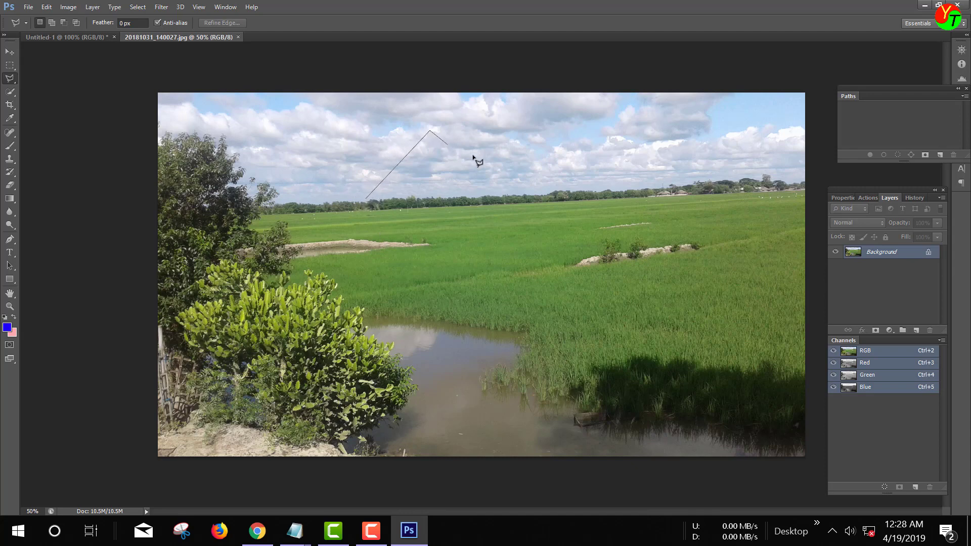
{"action": "left_click", "coordinate": [529, 182]}
{"action": "left_click", "coordinate": [530, 220]}
{"action": "left_click", "coordinate": [369, 287]}
{"action": "left_click", "coordinate": [367, 199]}
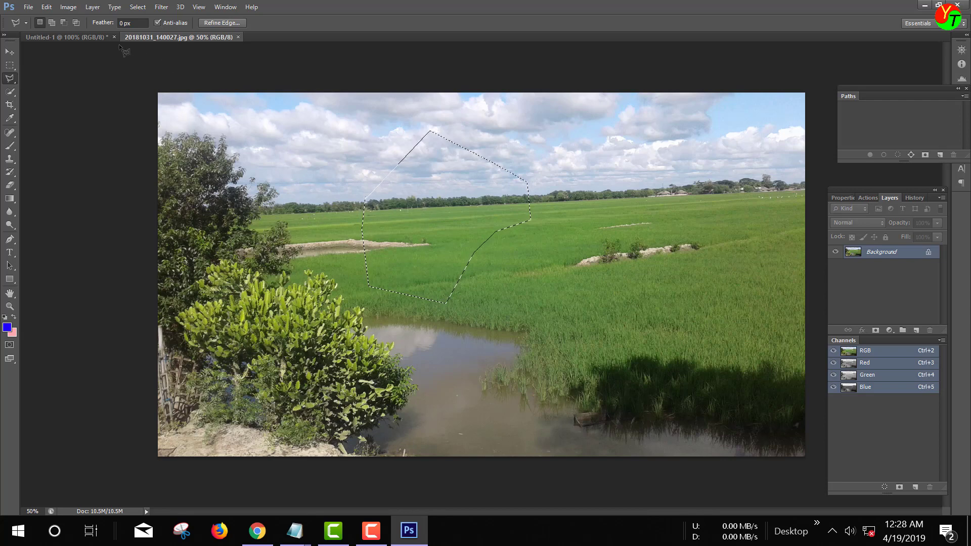
Paste the polygon cutout into Untitled-1 as Layer 1 and drag it to the trash
{"action": "left_click", "coordinate": [82, 38]}
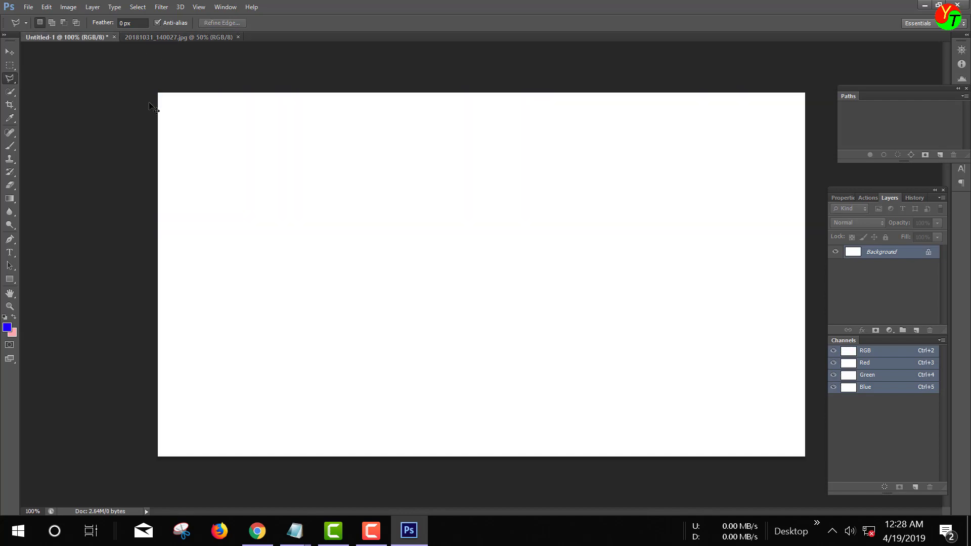
{"action": "key", "text": "ctrl+v"}
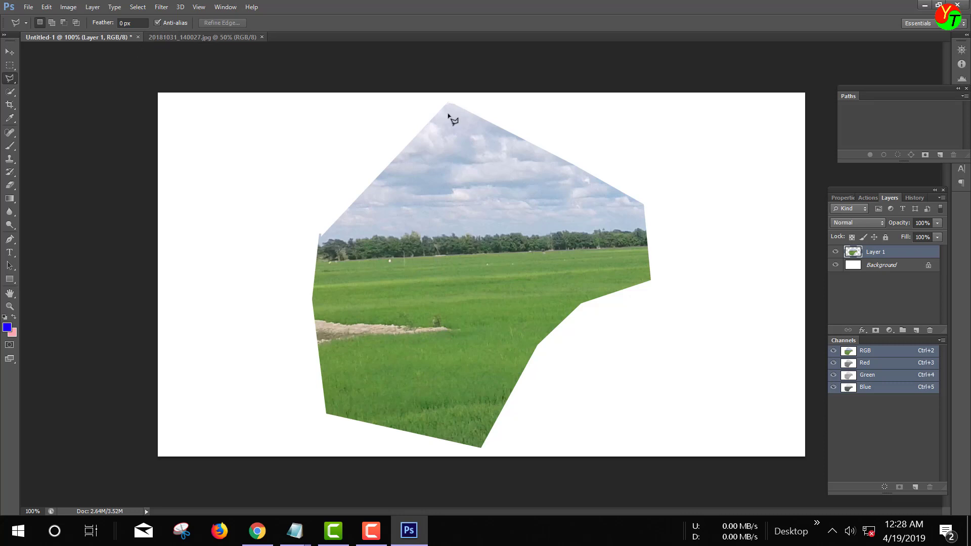
{"action": "left_click_drag", "start_coordinate": [902, 252], "coordinate": [931, 330]}
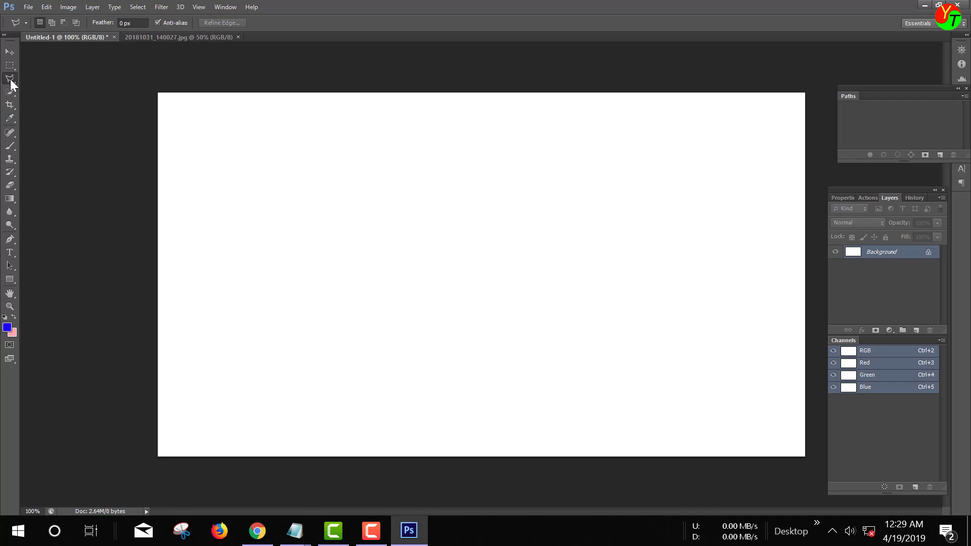
{"action": "right_click", "coordinate": [10, 77]}
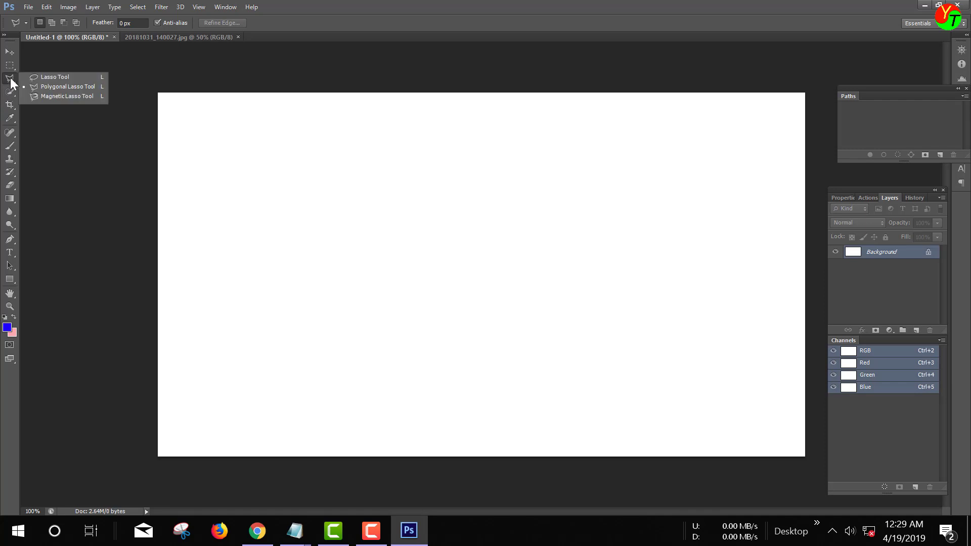
Switch to the Magnetic Lasso Tool on the rice-field photo and clear the old polygon selection
{"action": "left_click", "coordinate": [61, 95]}
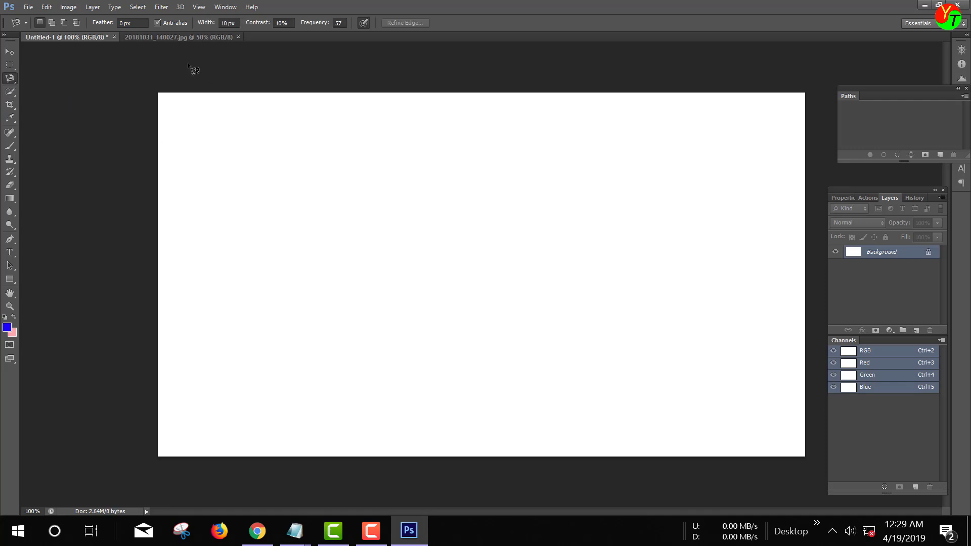
{"action": "left_click", "coordinate": [166, 37]}
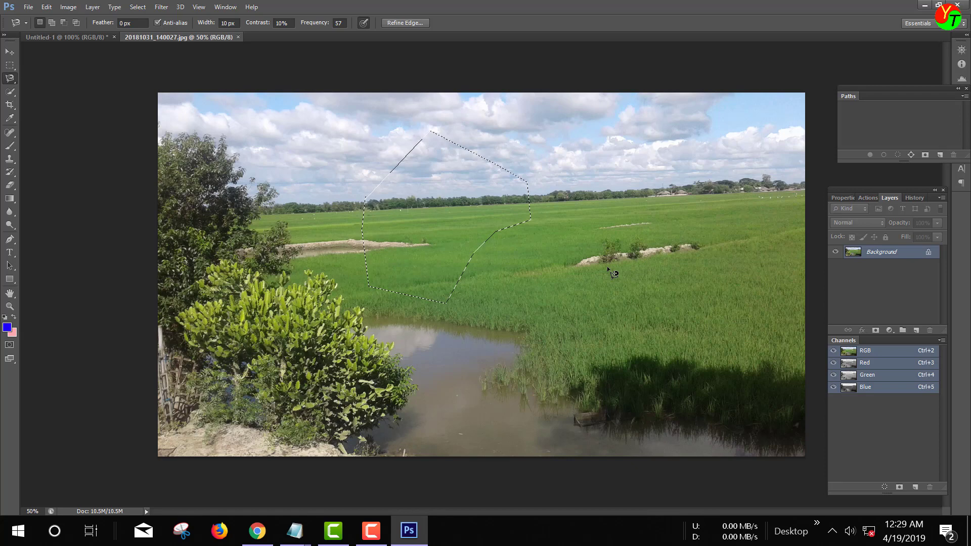
{"action": "key", "text": "ctrl+d"}
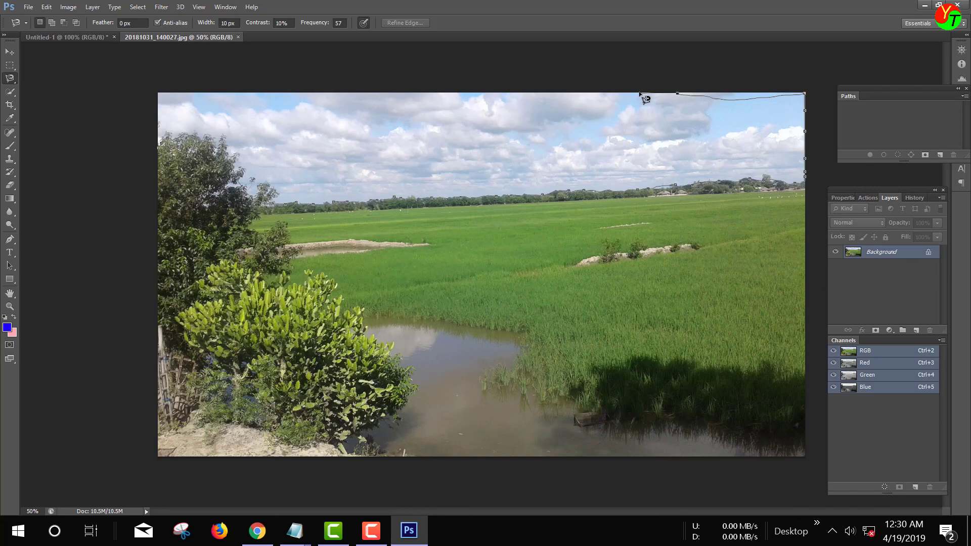
Remove two stray top-edge anchors, anchor the top-left corner and close the sky outline at the tree line
{"action": "key", "text": "BackSpace"}
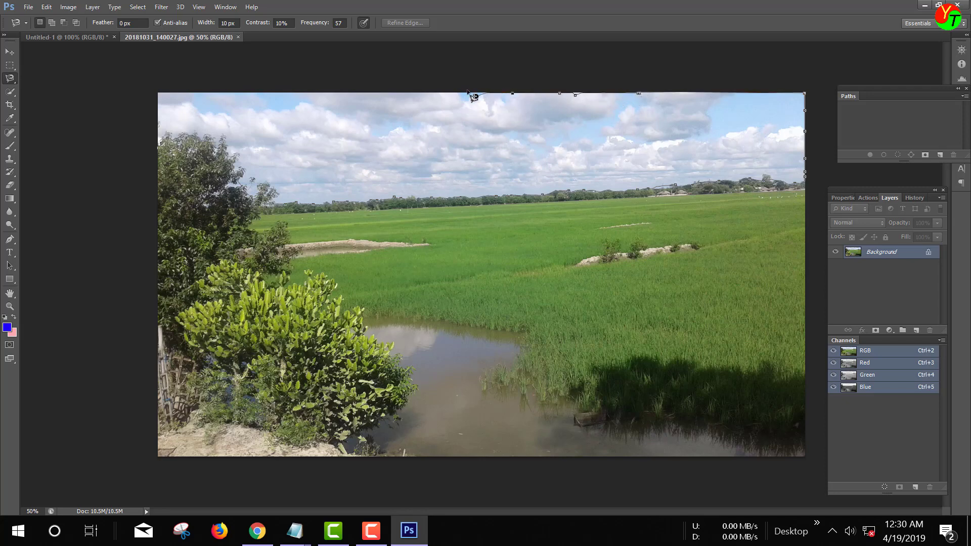
{"action": "key", "text": "BackSpace"}
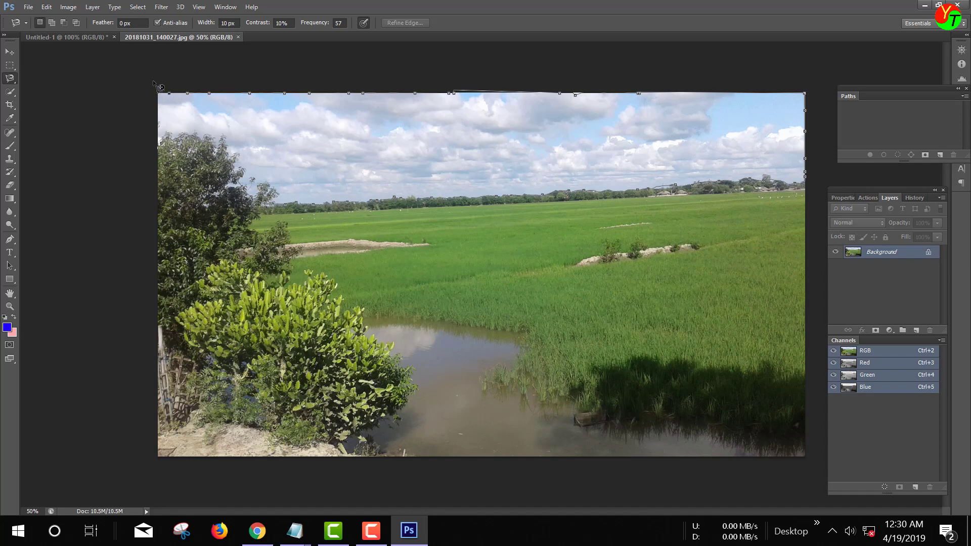
{"action": "left_click", "coordinate": [155, 92]}
{"action": "double_click", "coordinate": [160, 145]}
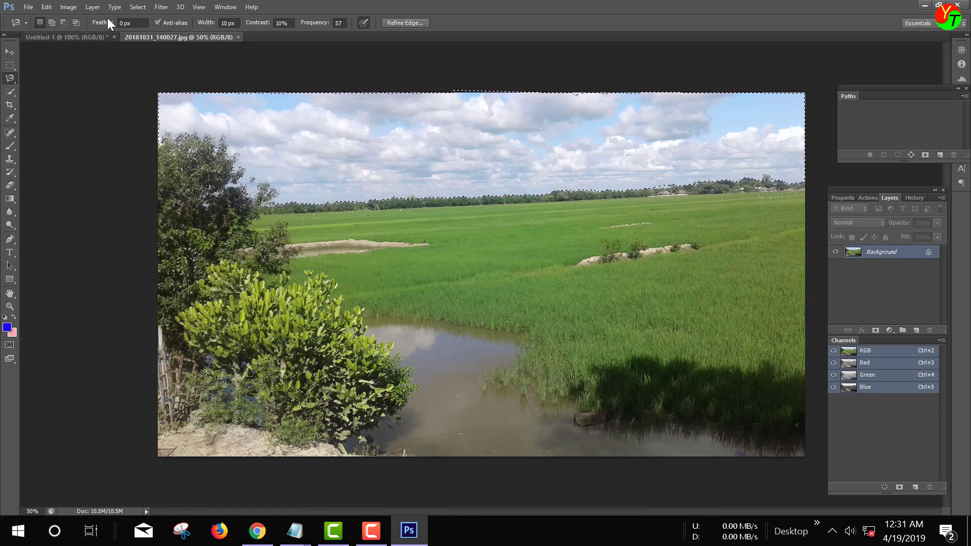
Invert the sky selection and paste the sky-less field and trees into Untitled-1 as Layer 1
{"action": "left_click", "coordinate": [137, 10]}
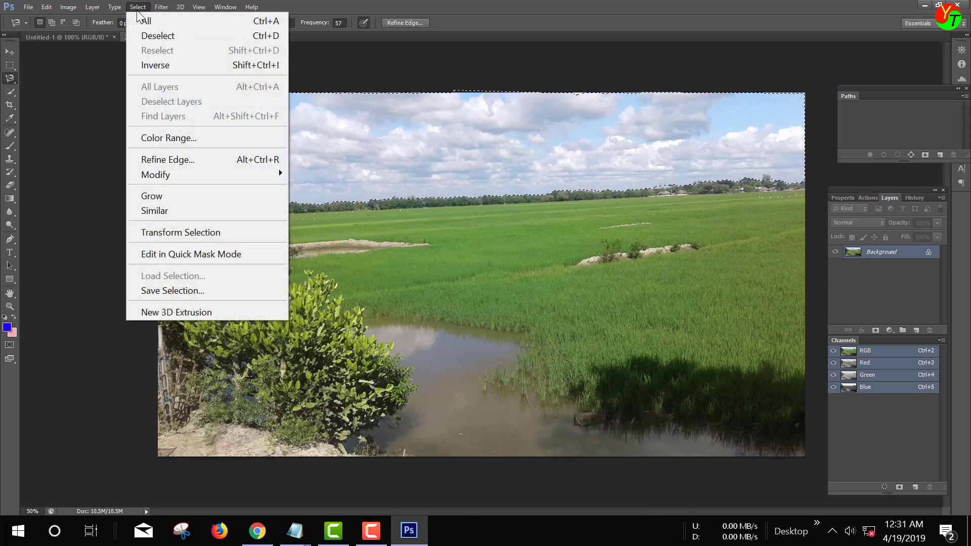
{"action": "left_click", "coordinate": [160, 66]}
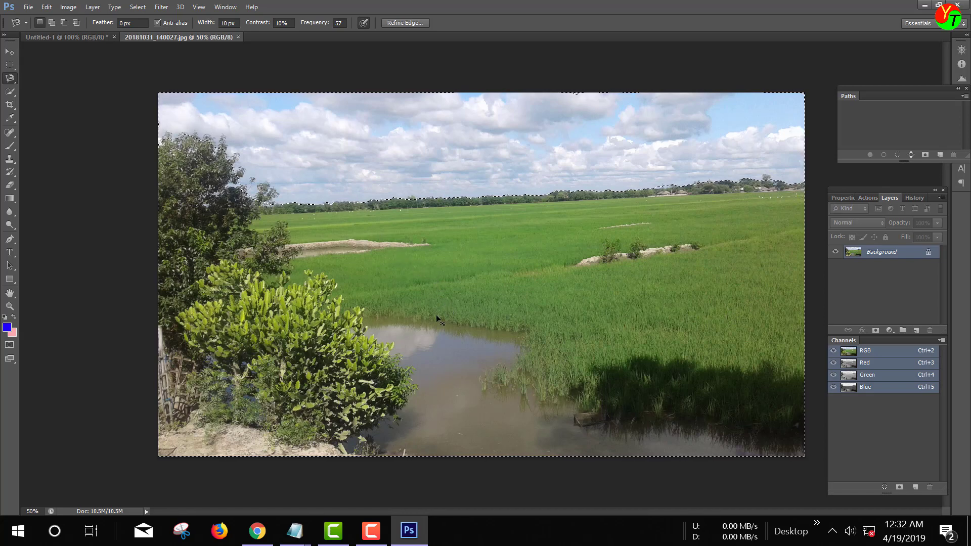
{"action": "left_click", "coordinate": [81, 38]}
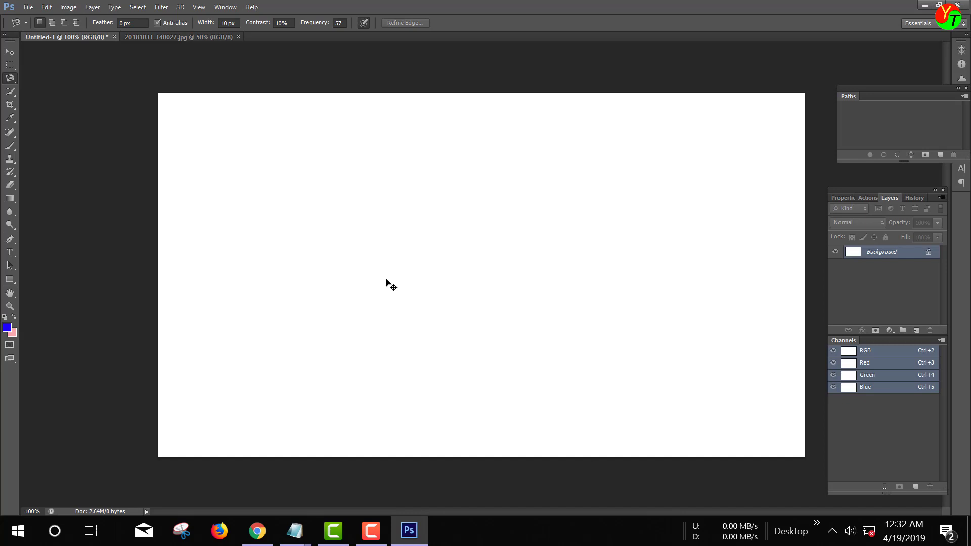
{"action": "key", "text": "ctrl+v"}
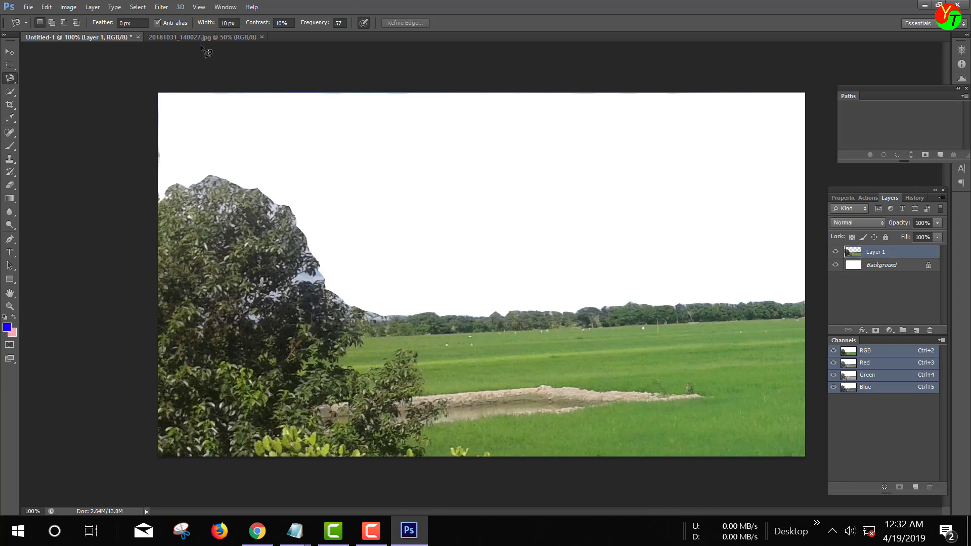
{"action": "left_click", "coordinate": [185, 37]}
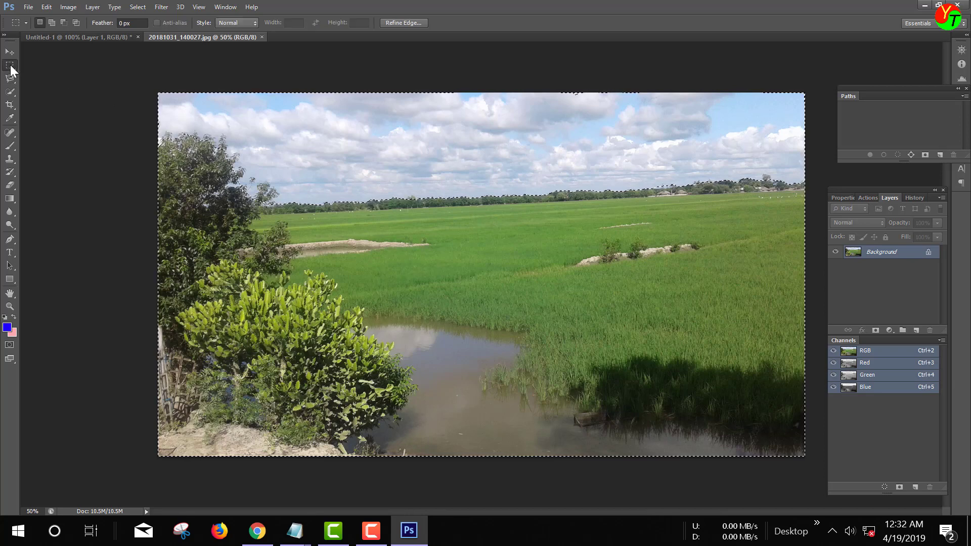
{"action": "right_click", "coordinate": [9, 78]}
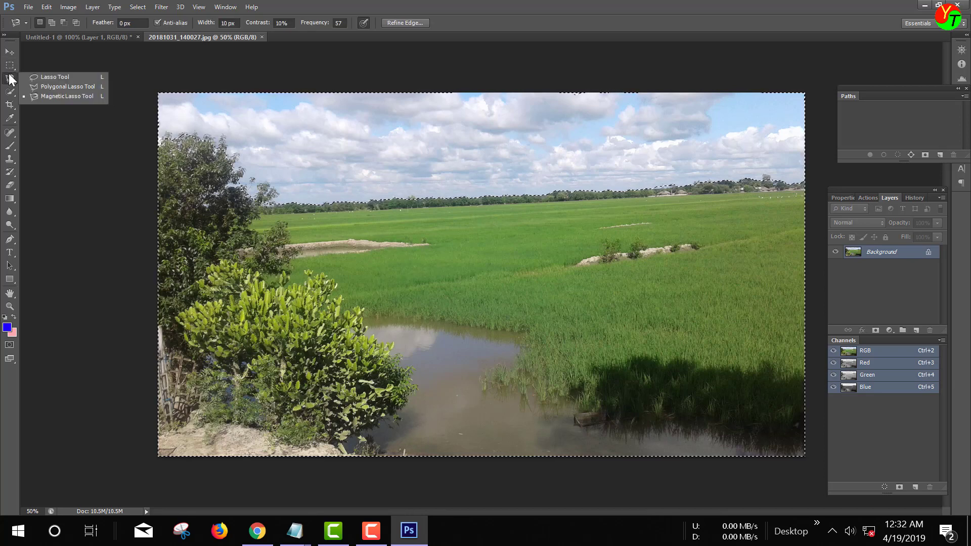